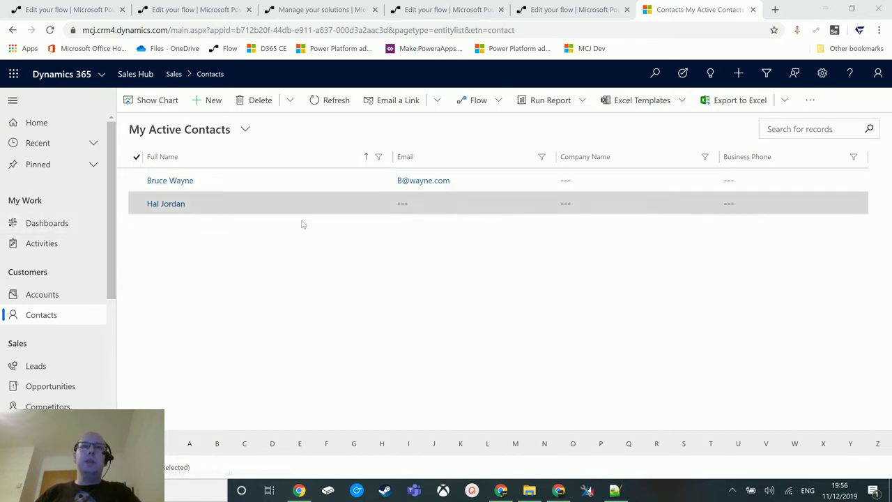
Start a new contact record and fill in the contact's first and last name and the job title Robin.
{"action": "left_click", "coordinate": [210, 100]}
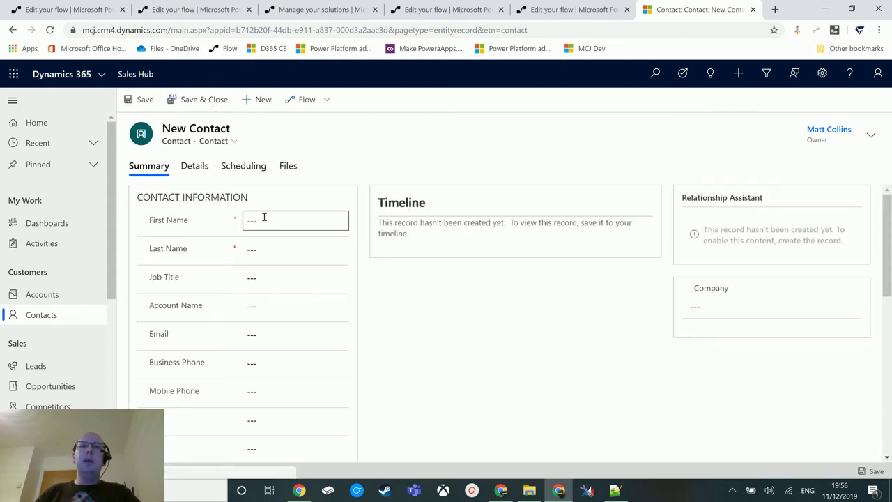
{"action": "left_click", "coordinate": [269, 219]}
{"action": "type", "text": "Dick"}
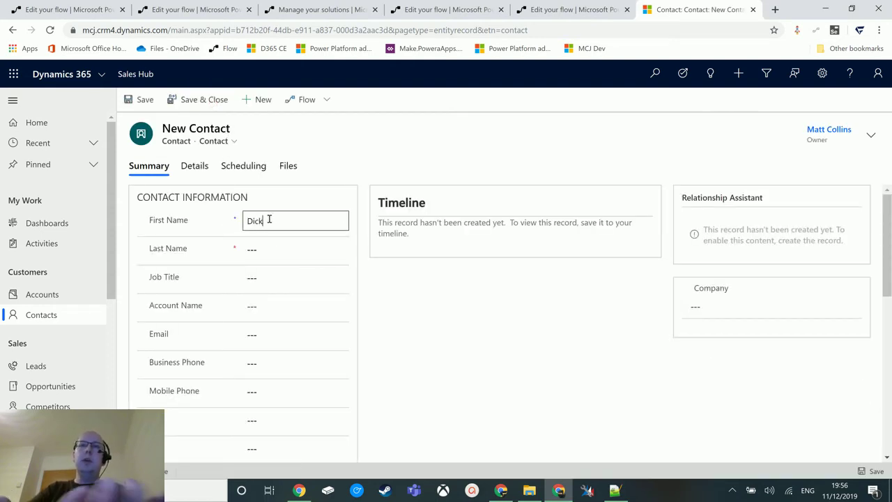
{"action": "key", "text": "Tab"}
{"action": "type", "text": "Grayson"}
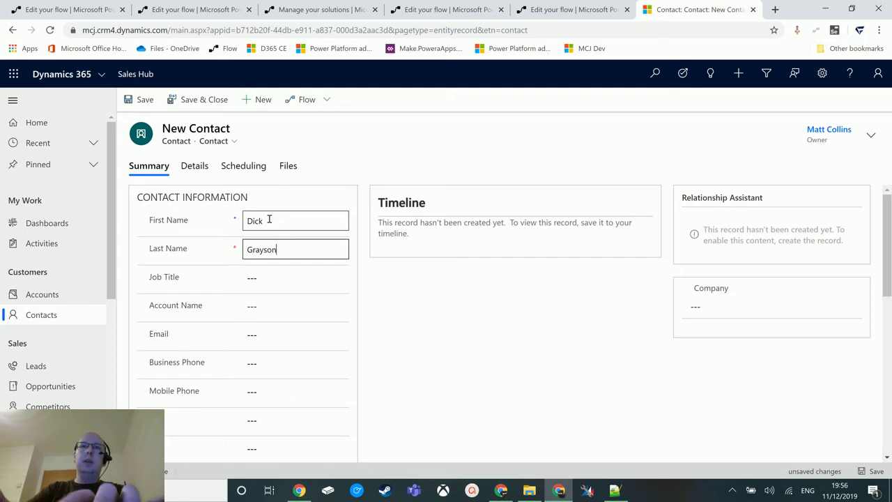
{"action": "left_click", "coordinate": [276, 275]}
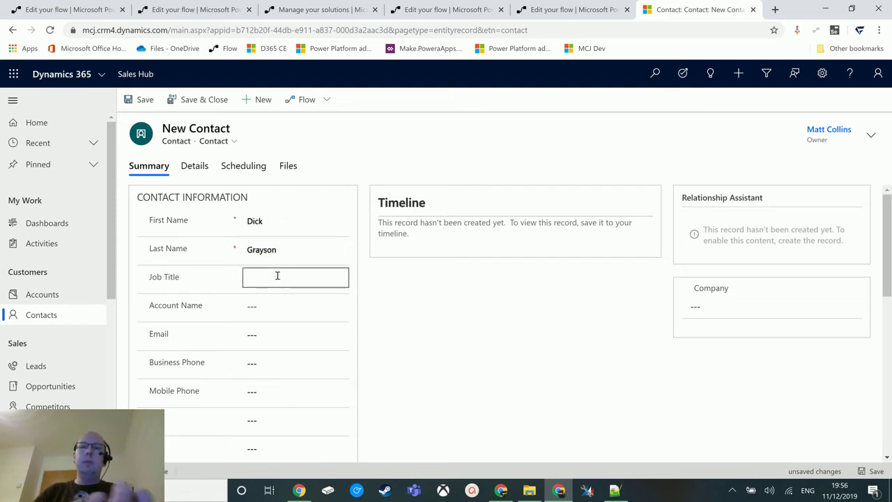
{"action": "type", "text": "Robin"}
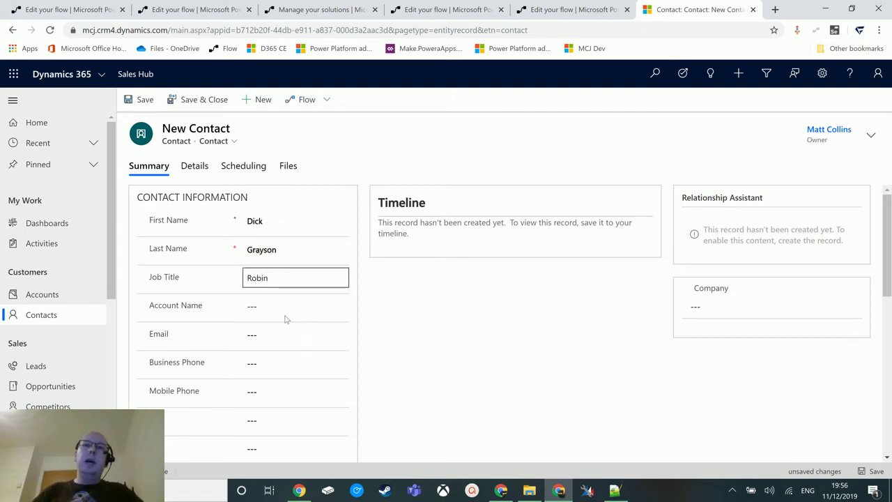
Fill in the new contact's date of birth, picking a calendar date and correcting its year, and leave the DoB String empty.
{"action": "scroll", "coordinate": [323, 304], "scroll_direction": "down", "scroll_amount": 1}
{"action": "scroll", "coordinate": [402, 255], "scroll_direction": "down", "scroll_amount": 1}
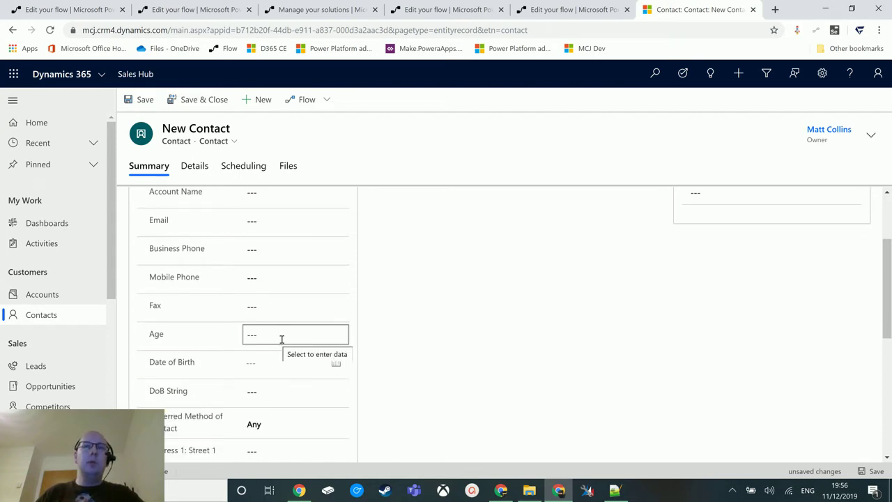
{"action": "scroll", "coordinate": [292, 335], "scroll_direction": "down", "scroll_amount": 1}
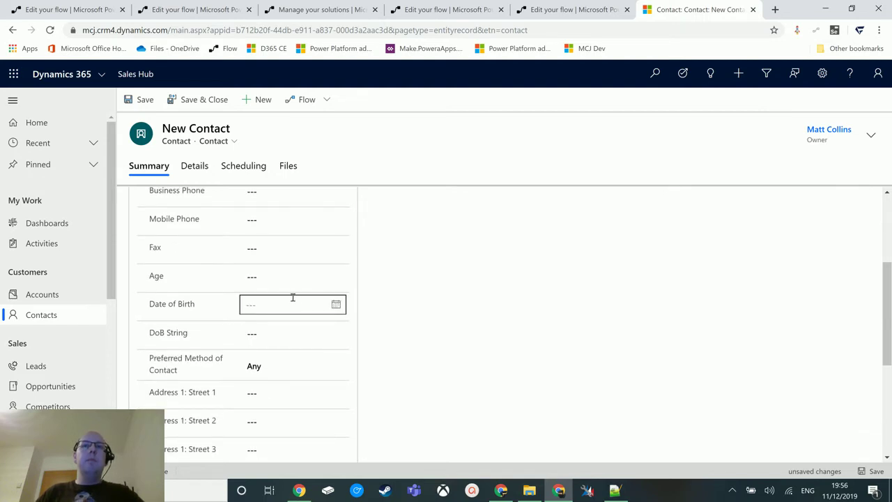
{"action": "left_click", "coordinate": [336, 304]}
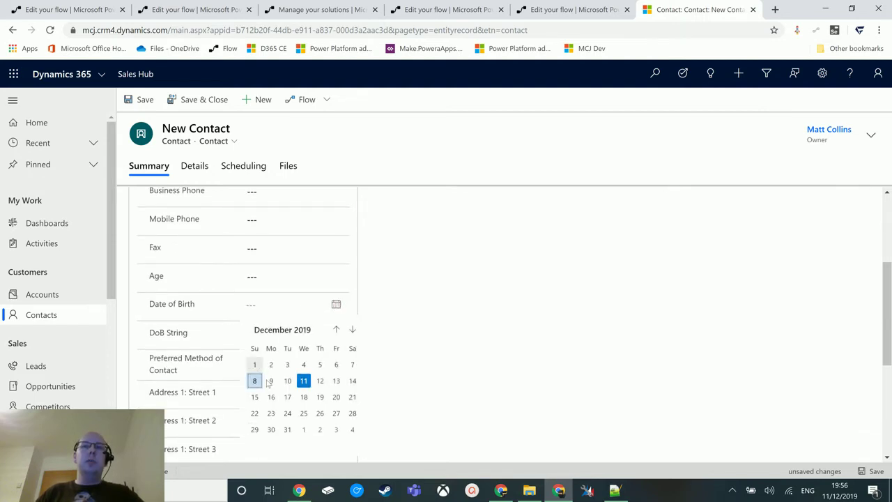
{"action": "left_click", "coordinate": [303, 381]}
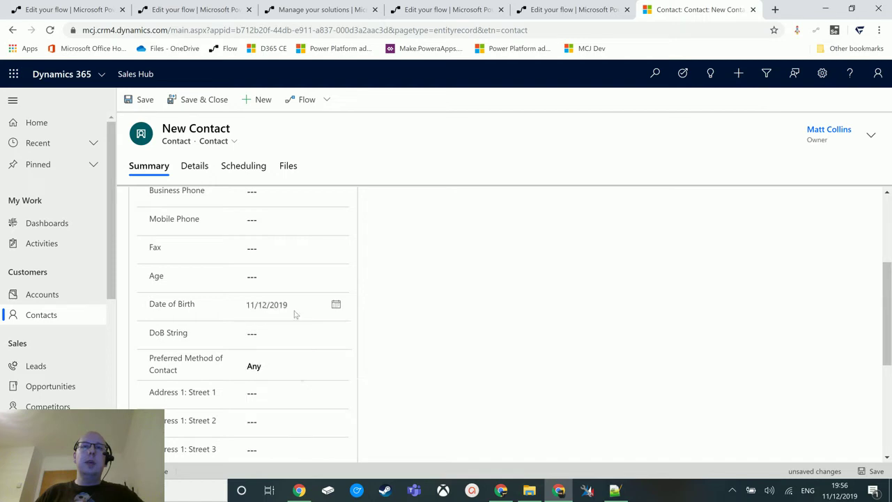
{"action": "left_click", "coordinate": [321, 305]}
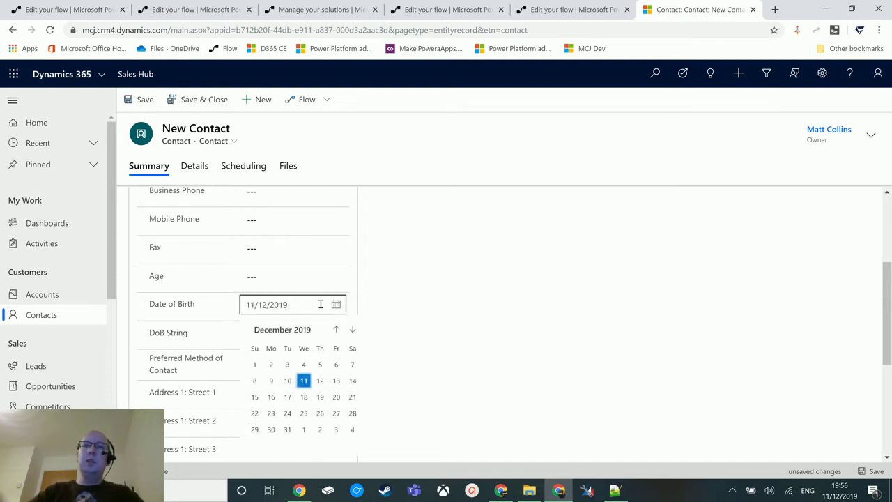
{"action": "left_click", "coordinate": [293, 305]}
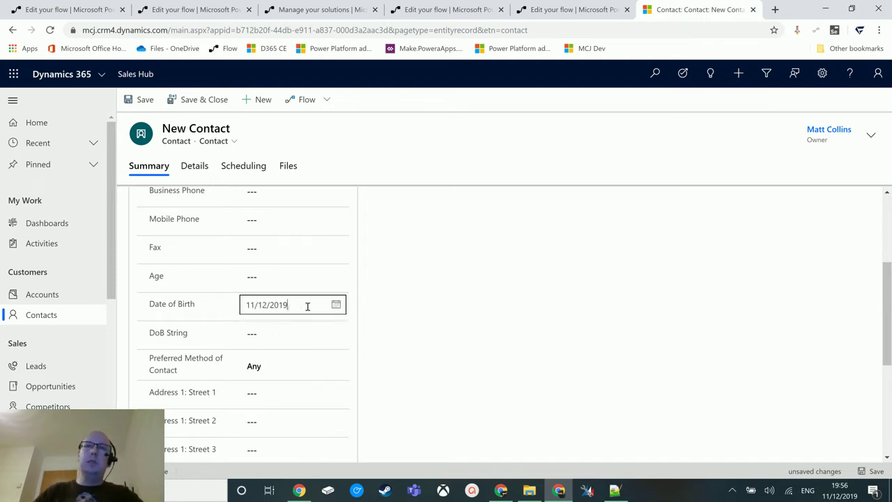
{"action": "key", "text": "BackSpace"}
{"action": "key", "text": "BackSpace"}
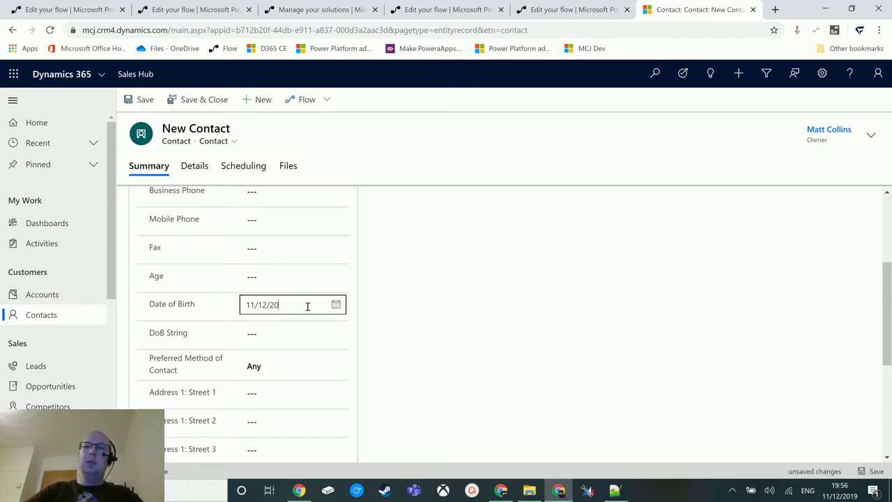
{"action": "type", "text": "02"}
{"action": "left_click", "coordinate": [341, 266]}
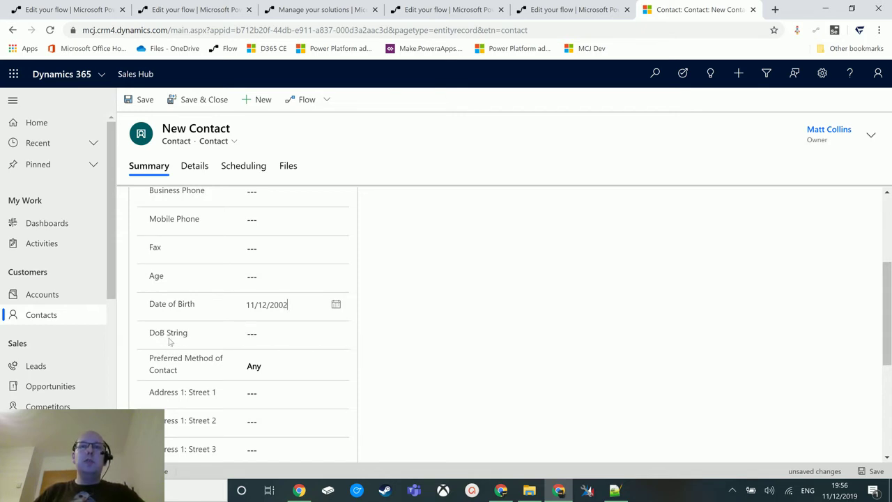
{"action": "left_click", "coordinate": [284, 335]}
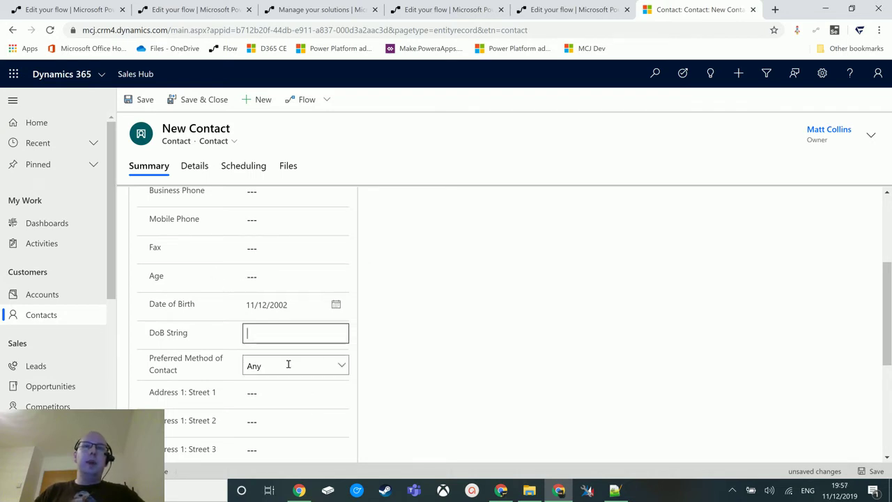
{"action": "left_click", "coordinate": [436, 333]}
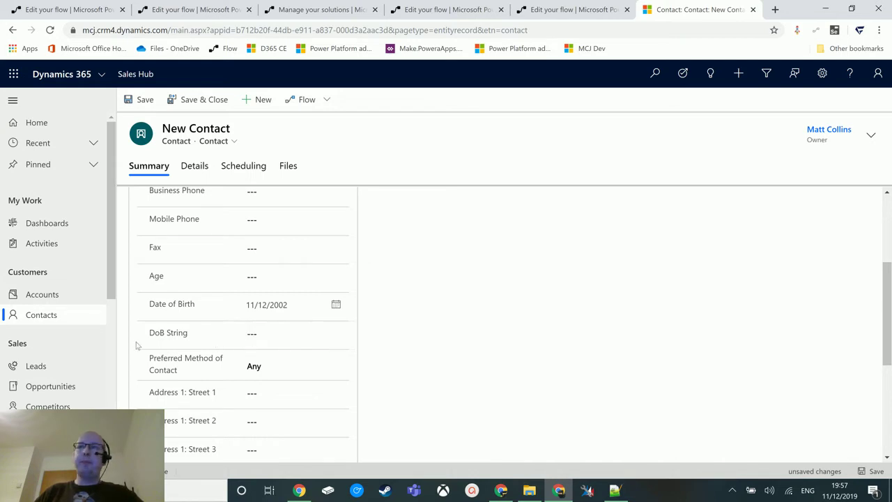
Switch to the Convert DoB to string flow in Power Automate and examine the settings of its record trigger.
{"action": "left_click", "coordinate": [564, 10]}
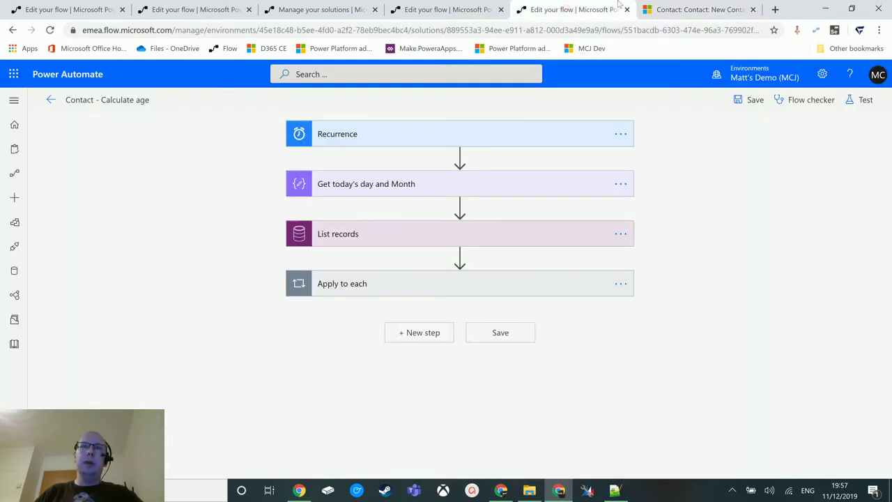
{"action": "left_click", "coordinate": [471, 9]}
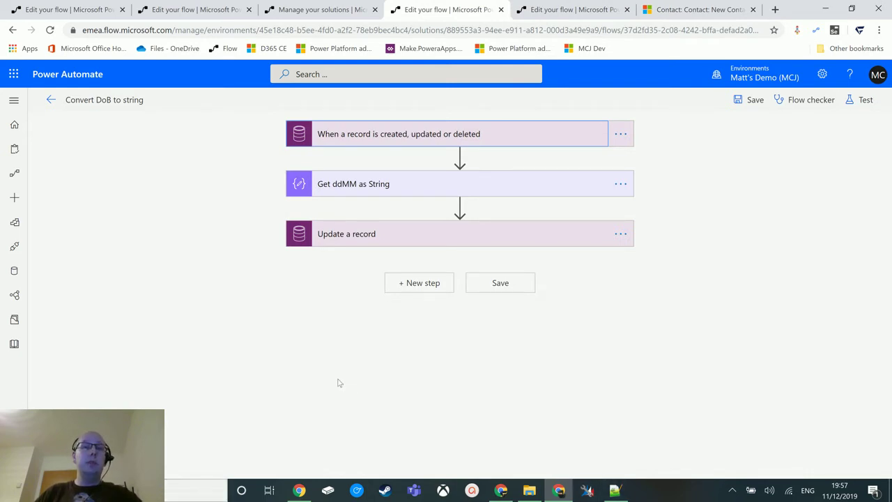
{"action": "left_click", "coordinate": [422, 137]}
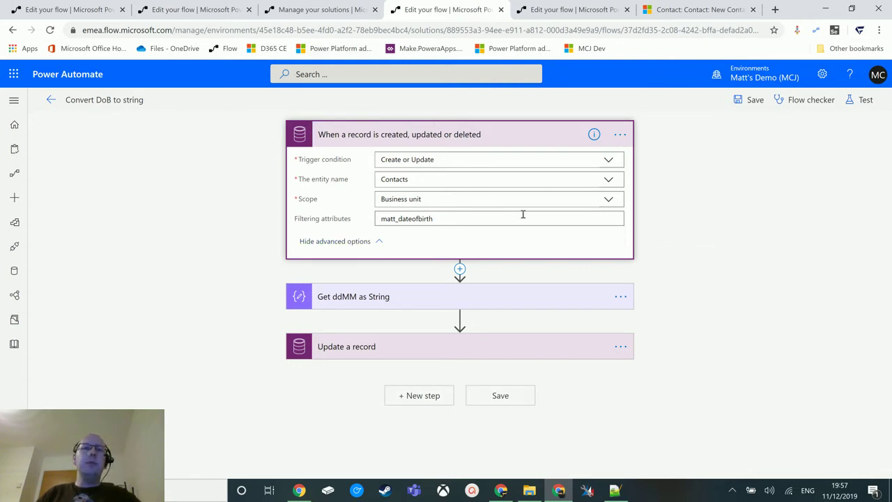
Open the expression in the Get ddMM as String action and examine its trigger output reference to matt_dateofbirth.
{"action": "left_click", "coordinate": [432, 298]}
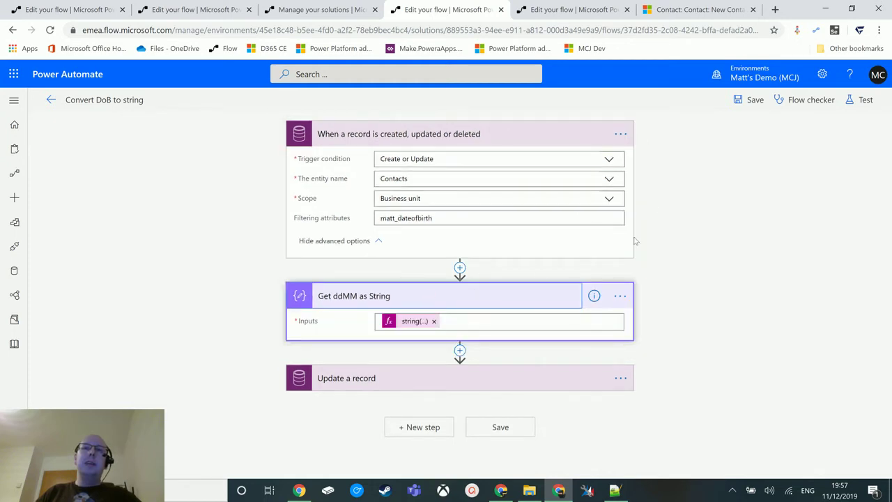
{"action": "left_click", "coordinate": [414, 322]}
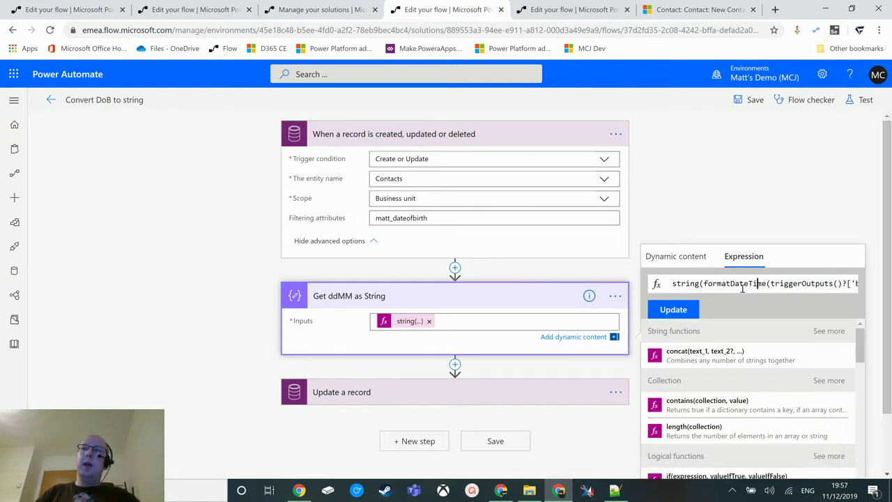
{"action": "left_click_drag", "start_coordinate": [757, 284], "coordinate": [832, 284]}
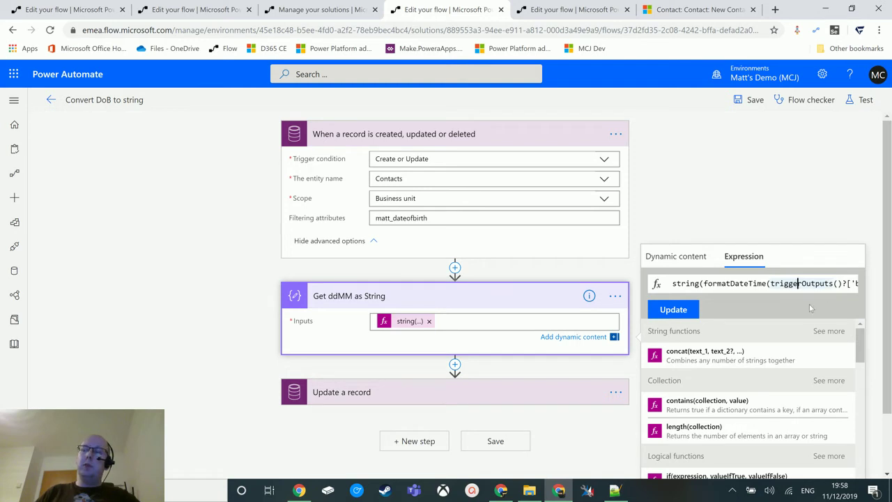
{"action": "key", "text": "Right"}
{"action": "key", "text": "Right"}
{"action": "key", "text": "Right"}
{"action": "key", "text": "Right"}
{"action": "key", "text": "Right"}
{"action": "key", "text": "Right"}
{"action": "key", "text": "Right"}
{"action": "key", "text": "Right"}
{"action": "key", "text": "Right"}
{"action": "key", "text": "Right"}
{"action": "key", "text": "Right"}
{"action": "key", "text": "Right"}
{"action": "key", "text": "Right"}
{"action": "key", "text": "Right"}
{"action": "key", "text": "Right"}
{"action": "key", "text": "Right"}
{"action": "key", "text": "Right"}
{"action": "key", "text": "Right"}
{"action": "key", "text": "Right"}
{"action": "key", "text": "Right"}
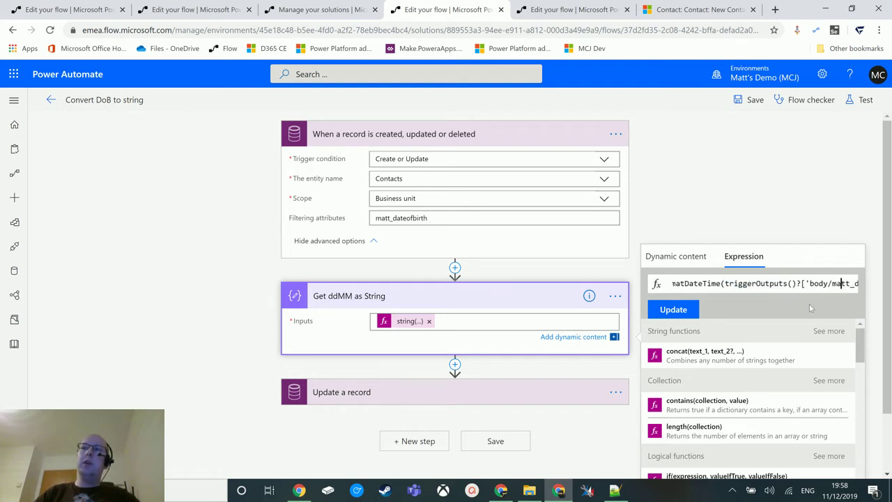
{"action": "key", "text": "Left"}
{"action": "key", "text": "Left"}
{"action": "key", "text": "Left"}
{"action": "key", "text": "Left"}
{"action": "key", "text": "Left"}
{"action": "key", "text": "Left"}
{"action": "key", "text": "Left"}
{"action": "key", "text": "Left"}
{"action": "key", "text": "Left"}
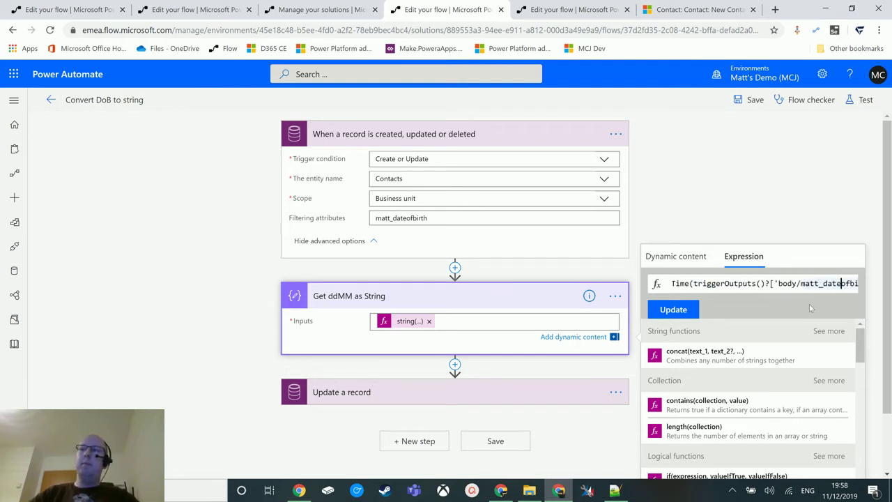
{"action": "key", "text": "shift+Right"}
{"action": "key", "text": "shift+Right"}
{"action": "key", "text": "shift+Right"}
{"action": "key", "text": "shift+Right"}
{"action": "key", "text": "shift+Right"}
{"action": "key", "text": "shift+Right"}
{"action": "key", "text": "shift+Right"}
{"action": "key", "text": "shift+Right"}
{"action": "key", "text": "shift+Right"}
{"action": "key", "text": "shift+Right"}
{"action": "key", "text": "shift+Right"}
{"action": "key", "text": "shift+Right"}
{"action": "key", "text": "shift+Right"}
{"action": "key", "text": "shift+Right"}
{"action": "key", "text": "shift+Right"}
{"action": "key", "text": "shift+Right"}
{"action": "key", "text": "shift+Right"}
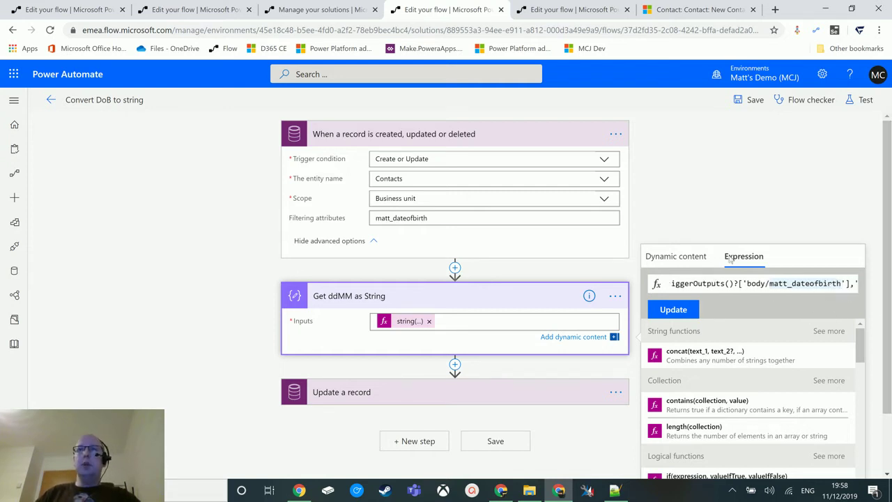
Check the date of birth on the contact form, then examine the date format and string function in the Get ddMM as String expression.
{"action": "left_click", "coordinate": [687, 9]}
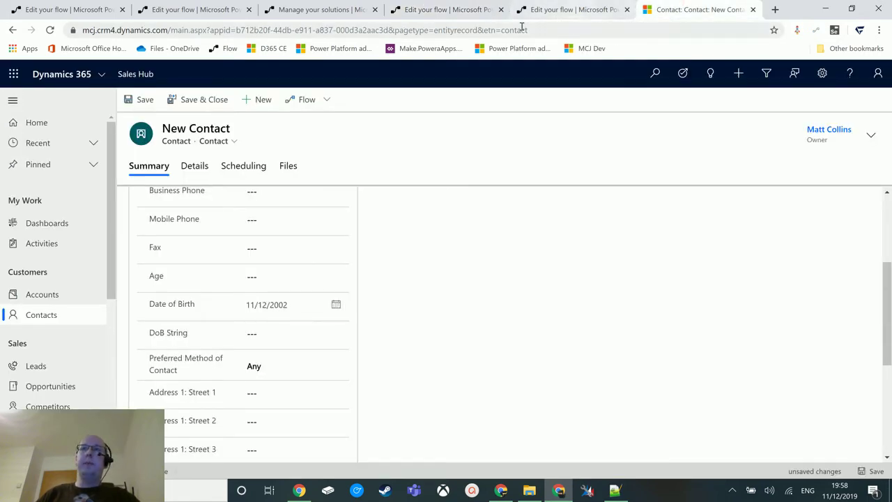
{"action": "left_click", "coordinate": [474, 10]}
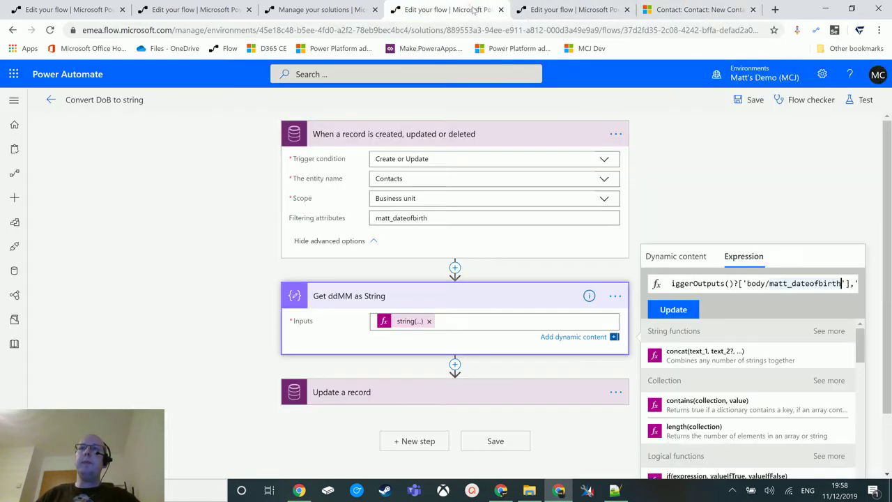
{"action": "left_click_drag", "start_coordinate": [853, 283], "coordinate": [875, 293]}
{"action": "left_click", "coordinate": [855, 284]}
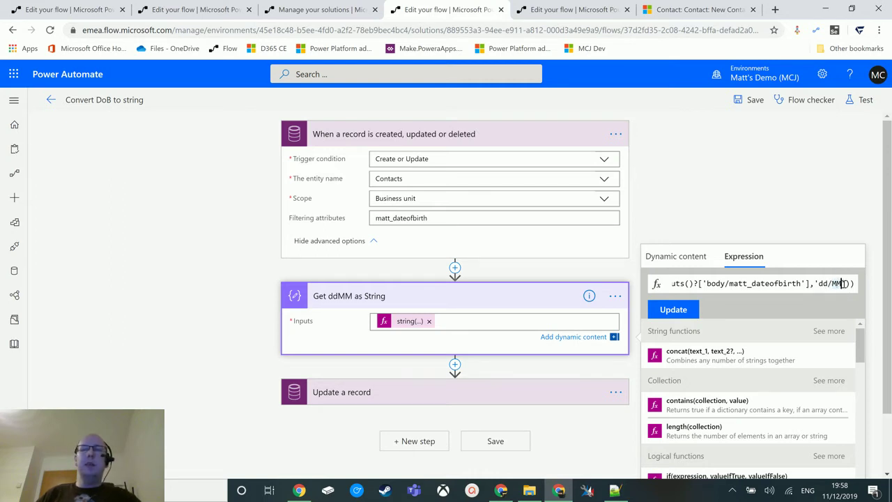
{"action": "key", "text": "ctrl+a"}
{"action": "left_click", "coordinate": [790, 285]}
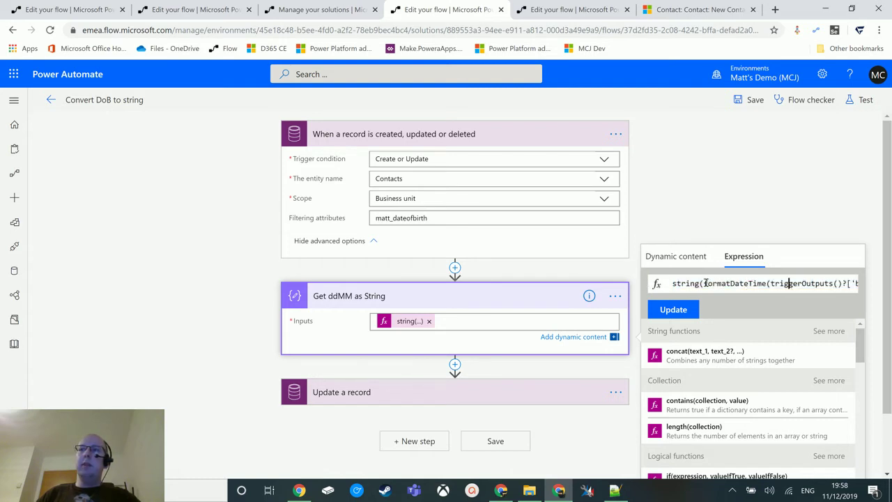
{"action": "left_click_drag", "start_coordinate": [700, 284], "coordinate": [672, 284]}
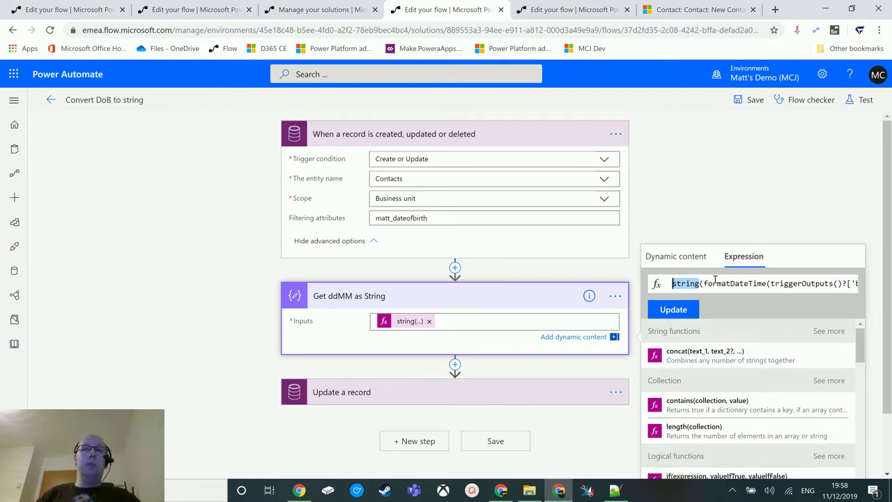
Expand the Update a record action and examine its Item ID and the value mapped to the DoB String field.
{"action": "left_click", "coordinate": [460, 399]}
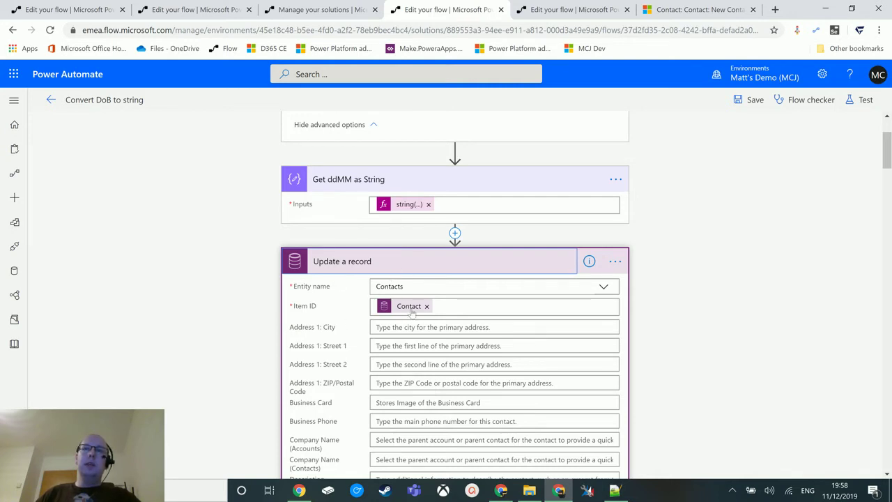
{"action": "mouse_move", "coordinate": [413, 312]}
{"action": "scroll", "coordinate": [432, 320], "scroll_direction": "up", "scroll_amount": 2}
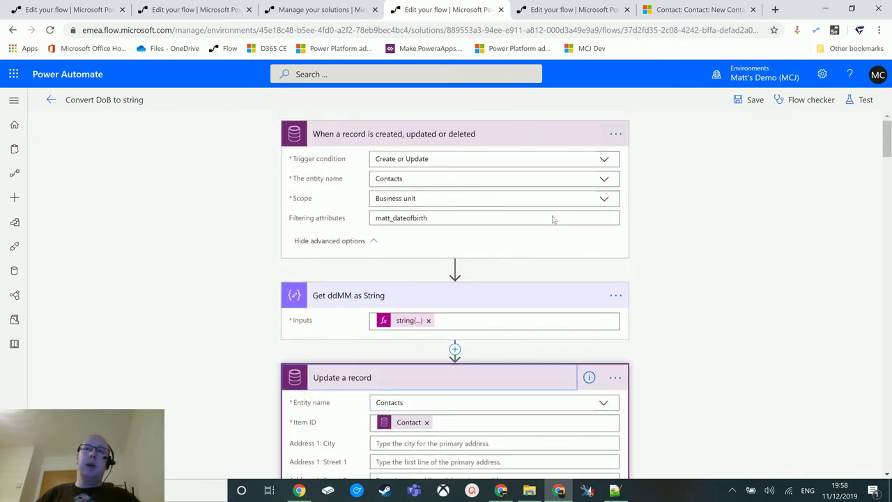
{"action": "scroll", "coordinate": [462, 379], "scroll_direction": "down", "scroll_amount": 1}
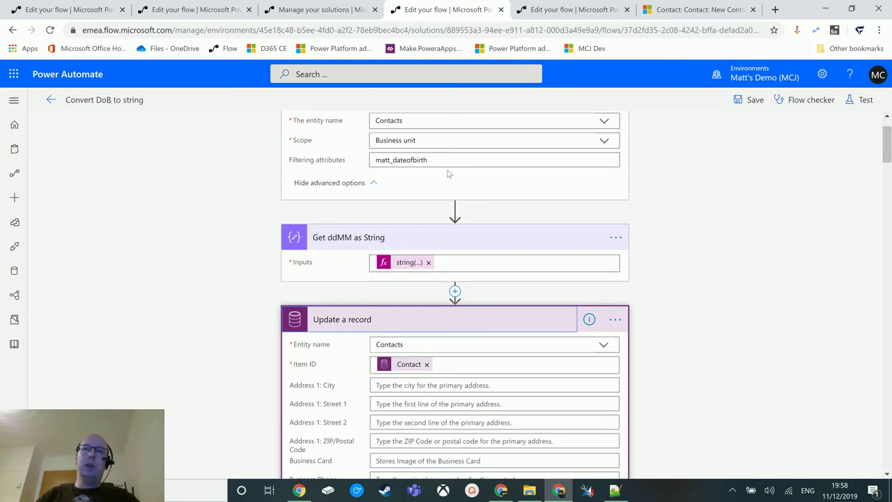
{"action": "scroll", "coordinate": [575, 349], "scroll_direction": "down", "scroll_amount": 1}
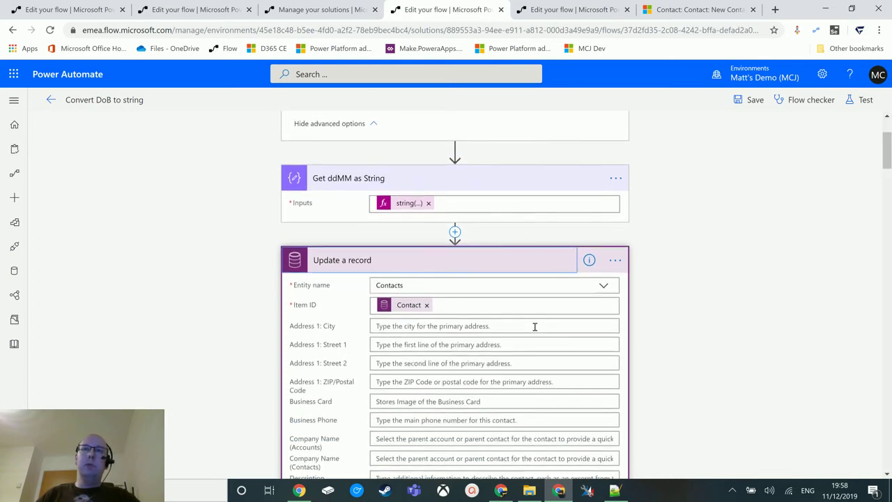
{"action": "scroll", "coordinate": [534, 327], "scroll_direction": "down", "scroll_amount": 10}
{"action": "scroll", "coordinate": [327, 399], "scroll_direction": "down", "scroll_amount": 15}
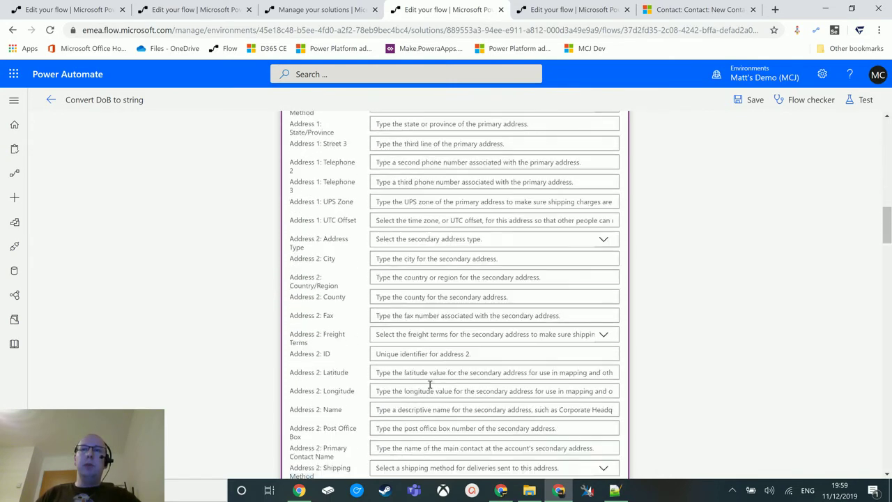
{"action": "scroll", "coordinate": [436, 388], "scroll_direction": "down", "scroll_amount": 15}
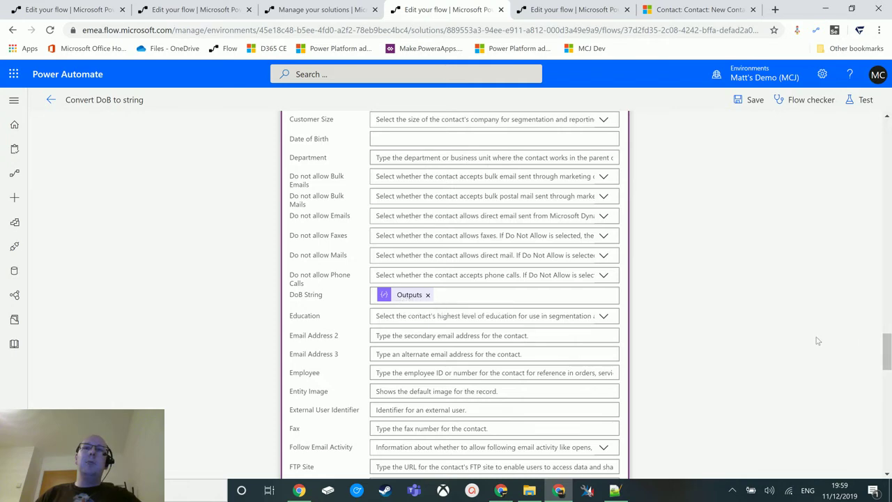
Review the Convert DoB to string flow from its record trigger down to the DoB String mapping in Update a record.
{"action": "scroll", "coordinate": [886, 346], "scroll_direction": "up", "scroll_amount": 20}
{"action": "scroll", "coordinate": [885, 346], "scroll_direction": "up", "scroll_amount": 12}
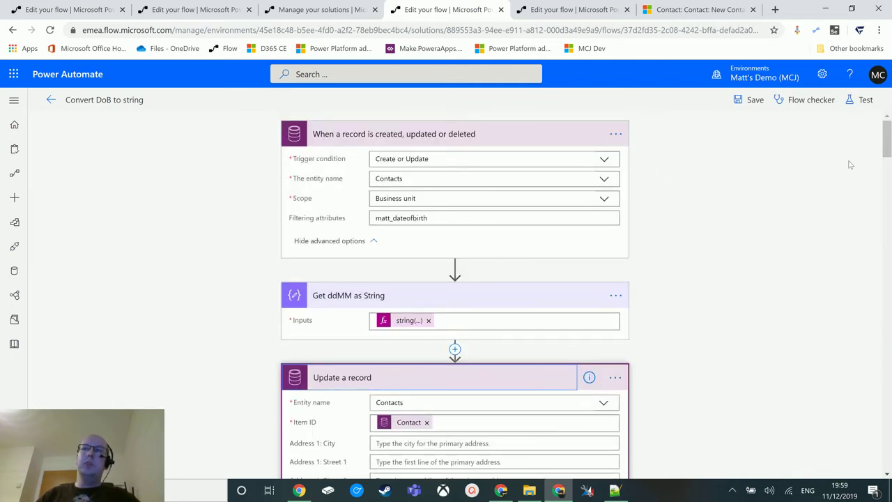
{"action": "left_click_drag", "start_coordinate": [886, 139], "coordinate": [886, 357]}
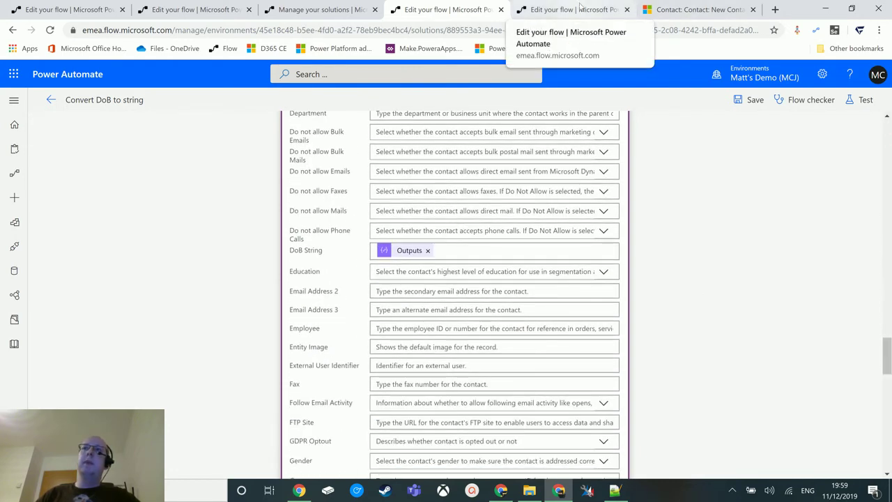
Switch to the new contact form in Dynamics 365 and save the contact record.
{"action": "left_click", "coordinate": [579, 10]}
{"action": "left_click", "coordinate": [659, 8]}
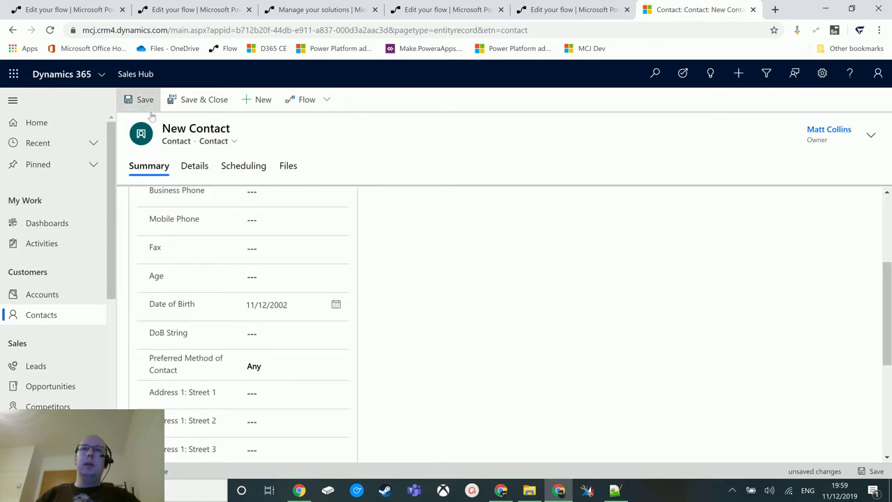
{"action": "left_click", "coordinate": [871, 471]}
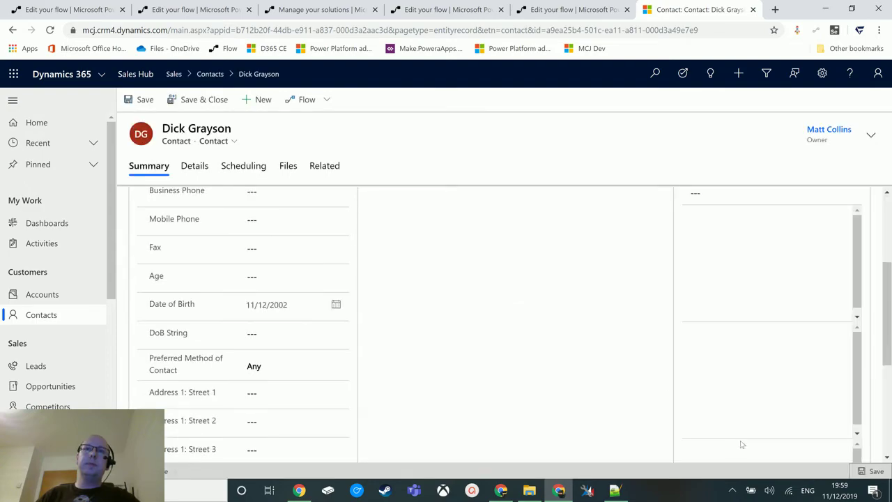
Return to the Convert DoB to string flow and collapse its Update a record action and record trigger.
{"action": "left_click", "coordinate": [490, 14]}
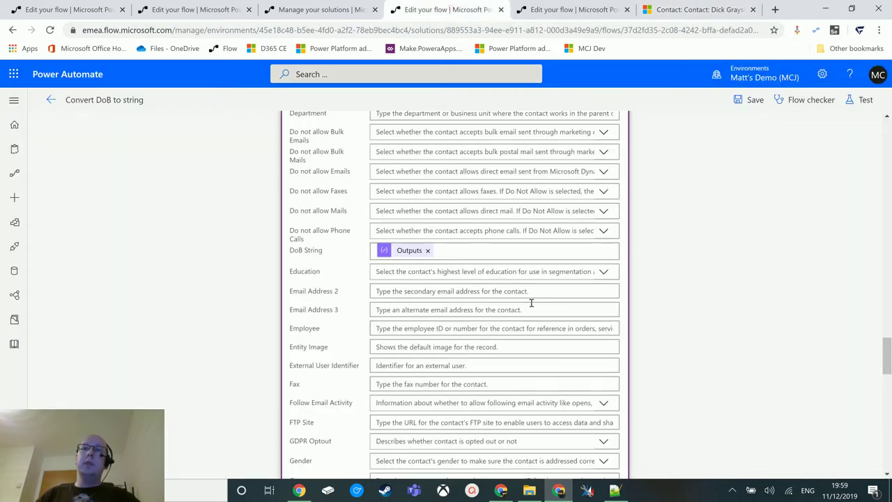
{"action": "scroll", "coordinate": [605, 324], "scroll_direction": "up", "scroll_amount": 8}
{"action": "scroll", "coordinate": [605, 324], "scroll_direction": "up", "scroll_amount": 15}
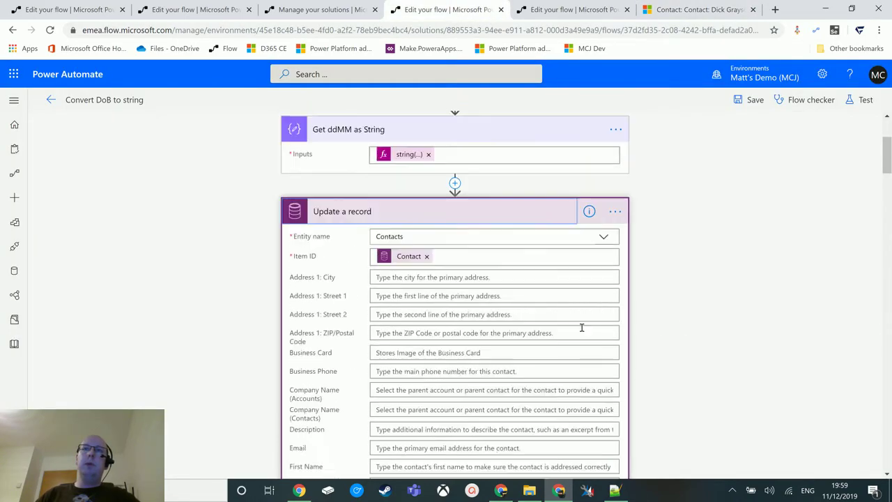
{"action": "left_click", "coordinate": [490, 387]}
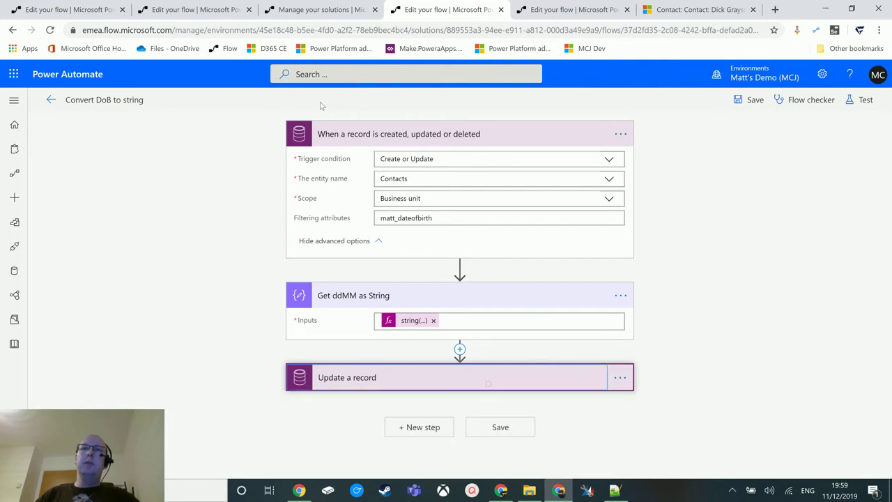
{"action": "left_click", "coordinate": [507, 143]}
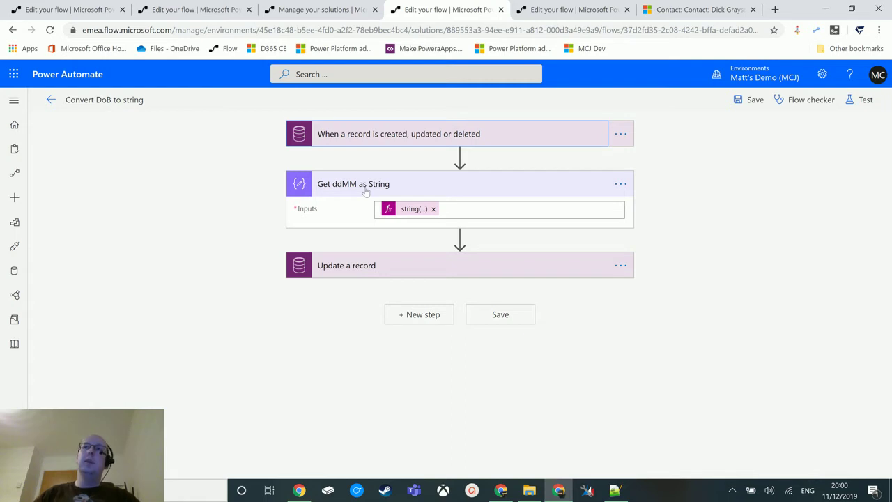
Switch to the saved contact in Dynamics 365, refresh the record and check its DoB String and Age fields.
{"action": "left_click", "coordinate": [692, 10]}
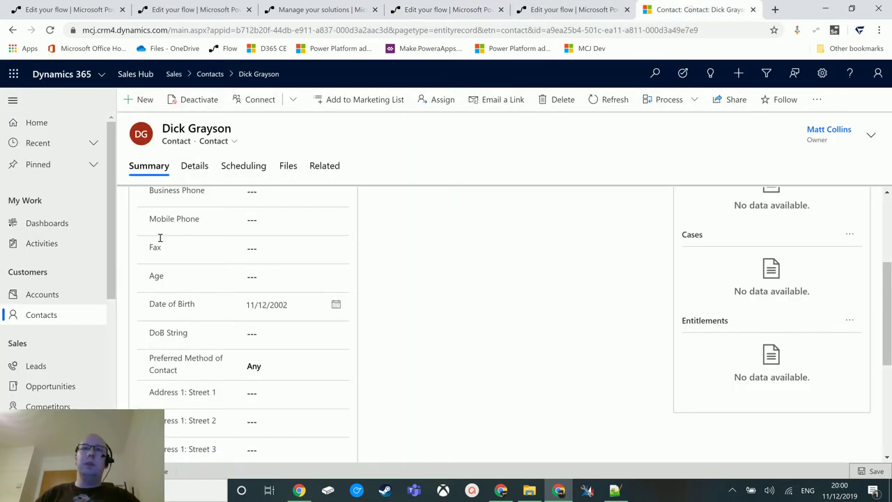
{"action": "left_click", "coordinate": [605, 104]}
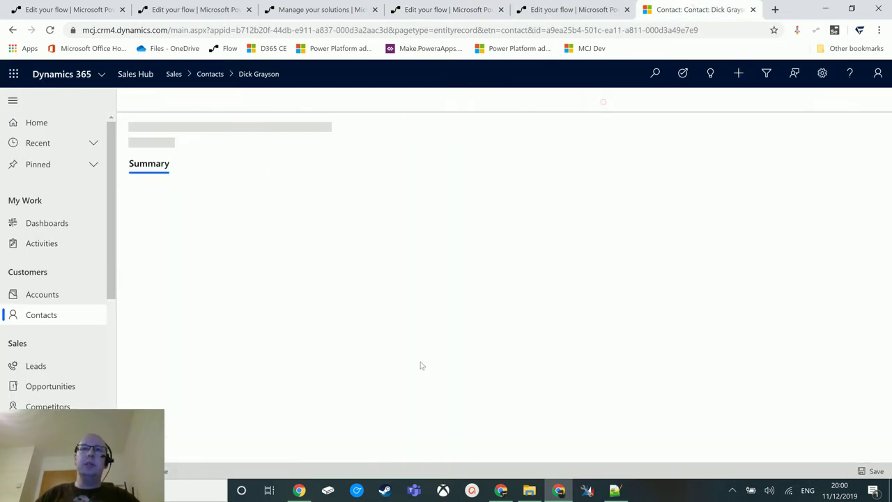
{"action": "scroll", "coordinate": [485, 338], "scroll_direction": "down", "scroll_amount": 3}
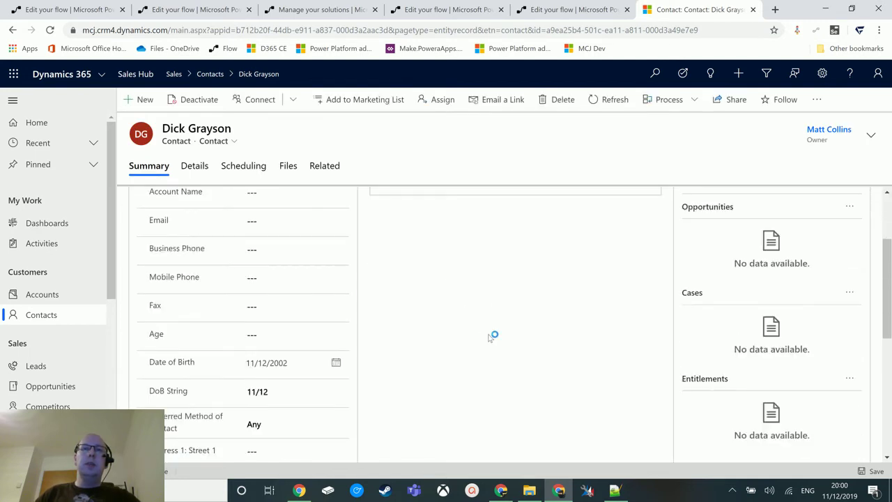
{"action": "left_click", "coordinate": [271, 336]}
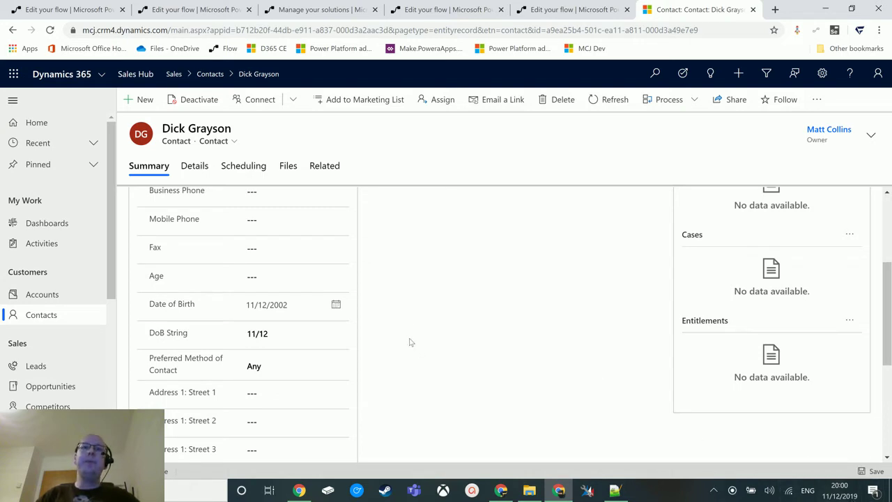
{"action": "left_click", "coordinate": [267, 335]}
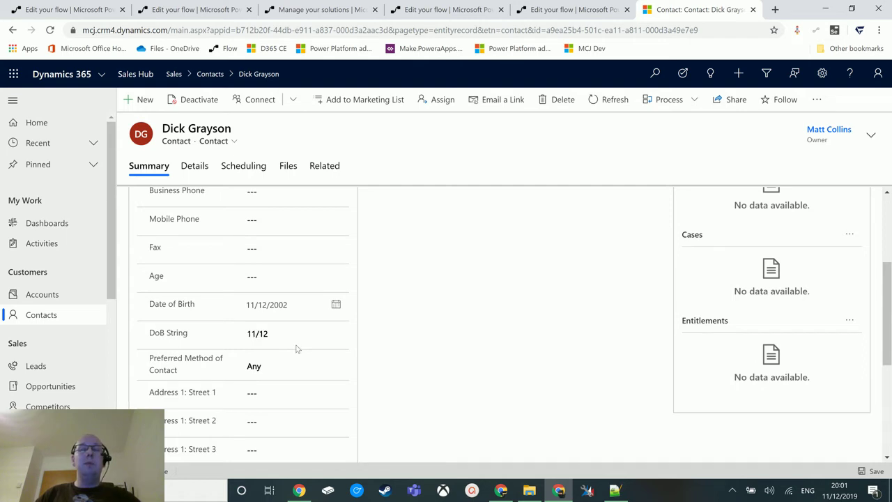
Return to the Convert DoB to string flow, collapse Get ddMM as String and briefly recheck the record trigger's settings.
{"action": "left_click", "coordinate": [461, 12]}
{"action": "left_click", "coordinate": [429, 187]}
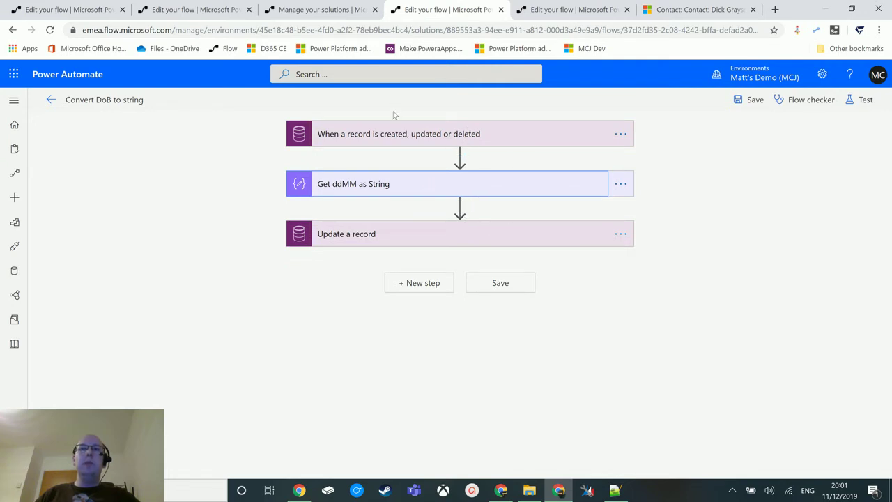
{"action": "left_click", "coordinate": [430, 134]}
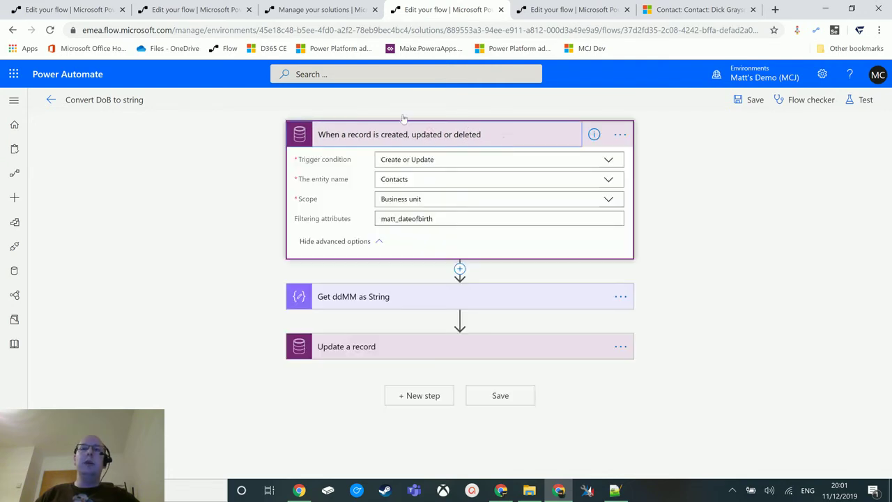
{"action": "left_click", "coordinate": [404, 134]}
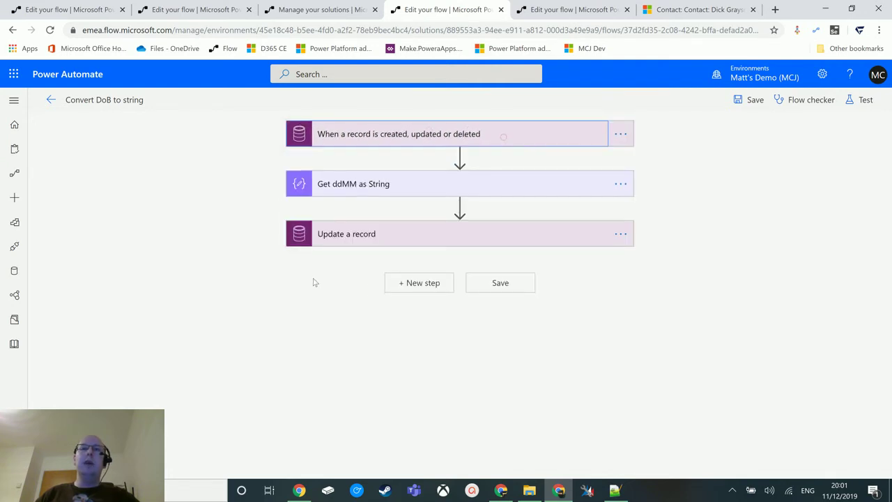
Switch to the Contact - Calculate age flow and examine its Recurrence settings and the expression in Get today's day and Month.
{"action": "left_click", "coordinate": [570, 10]}
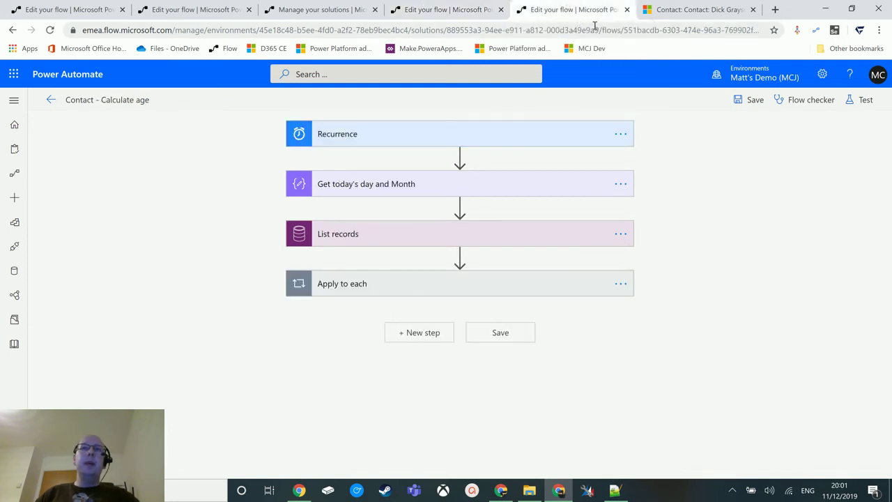
{"action": "left_click", "coordinate": [471, 141]}
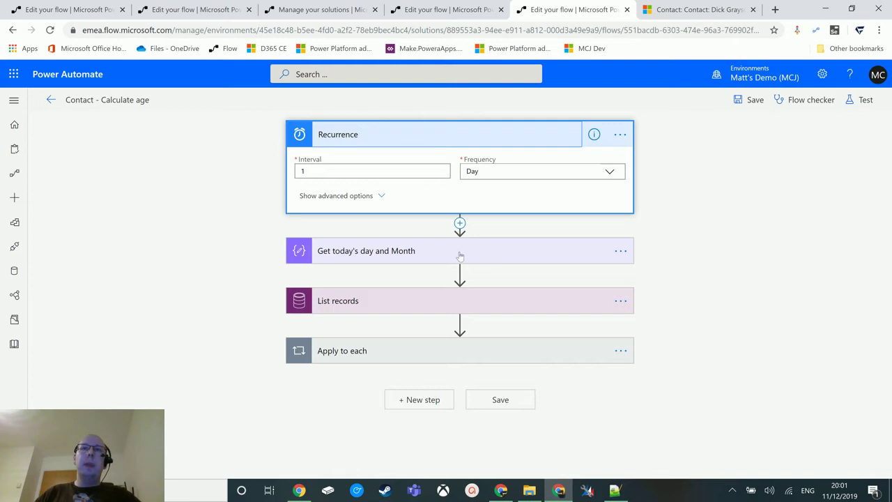
{"action": "left_click", "coordinate": [488, 262]}
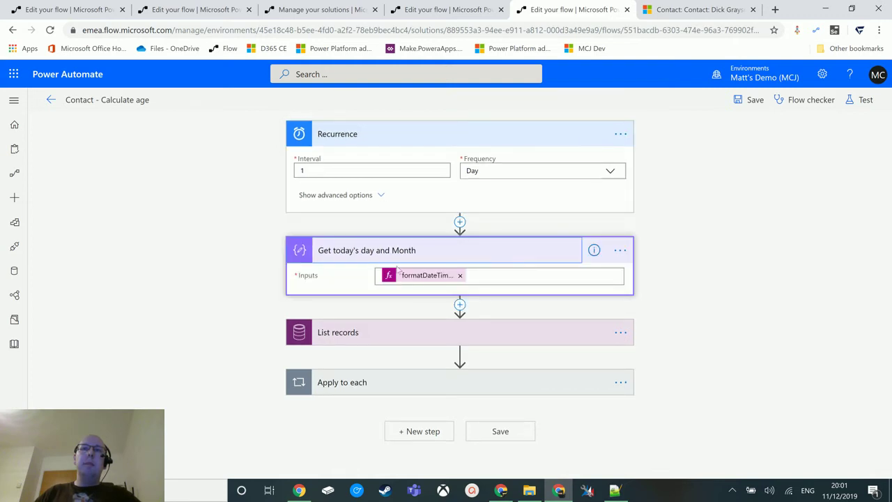
{"action": "left_click", "coordinate": [421, 277]}
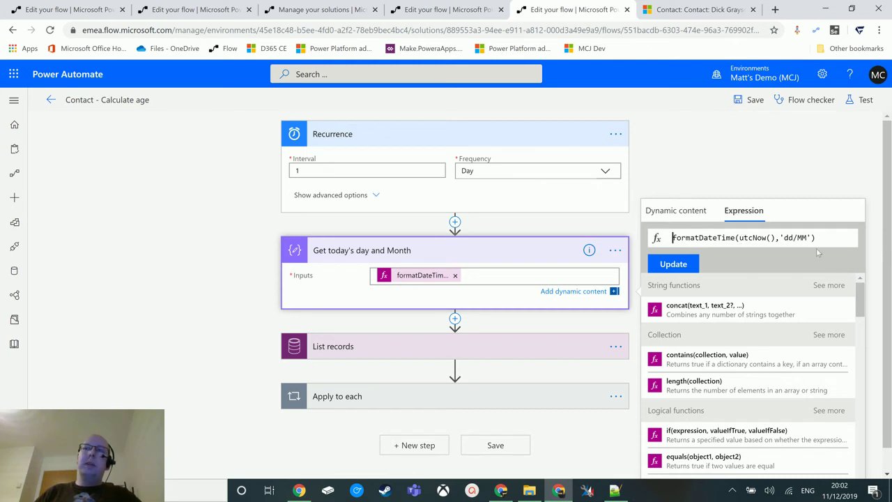
{"action": "left_click", "coordinate": [522, 255]}
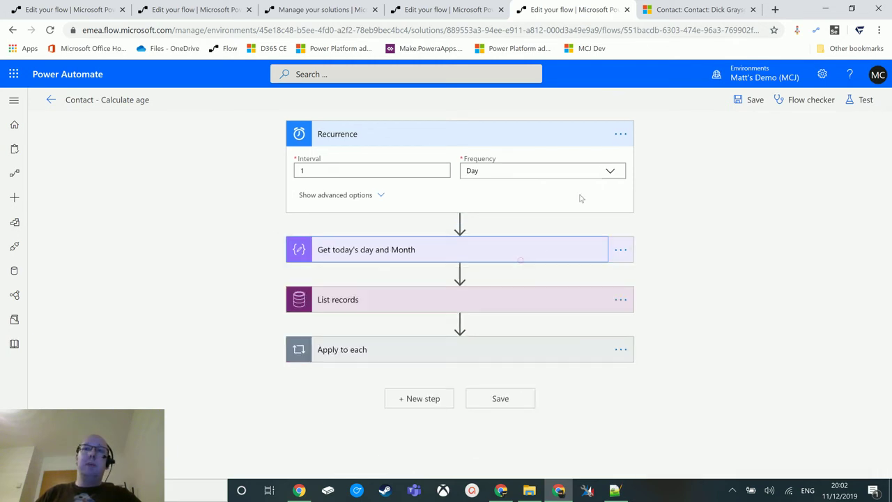
Expand the List records action with its advanced options and examine the Filter Query on matt_dobstring.
{"action": "left_click", "coordinate": [523, 302]}
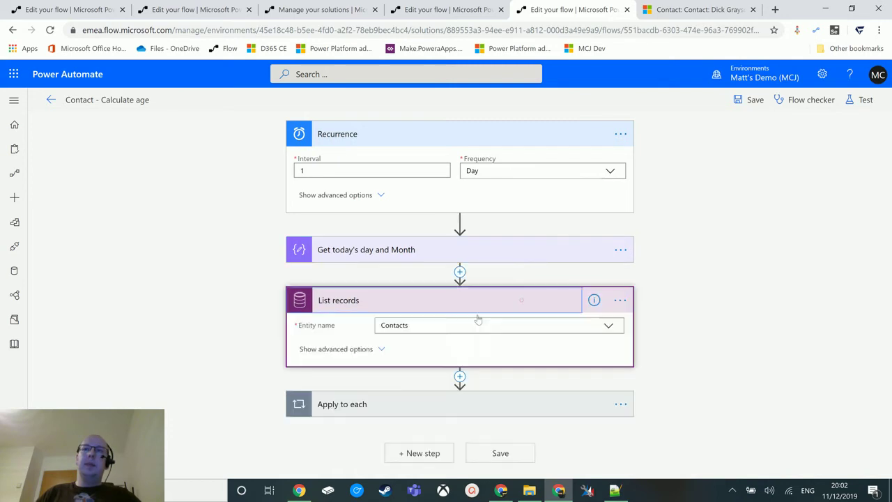
{"action": "left_click", "coordinate": [348, 355]}
{"action": "scroll", "coordinate": [702, 240], "scroll_direction": "down", "scroll_amount": 1}
{"action": "scroll", "coordinate": [702, 241], "scroll_direction": "down", "scroll_amount": 1}
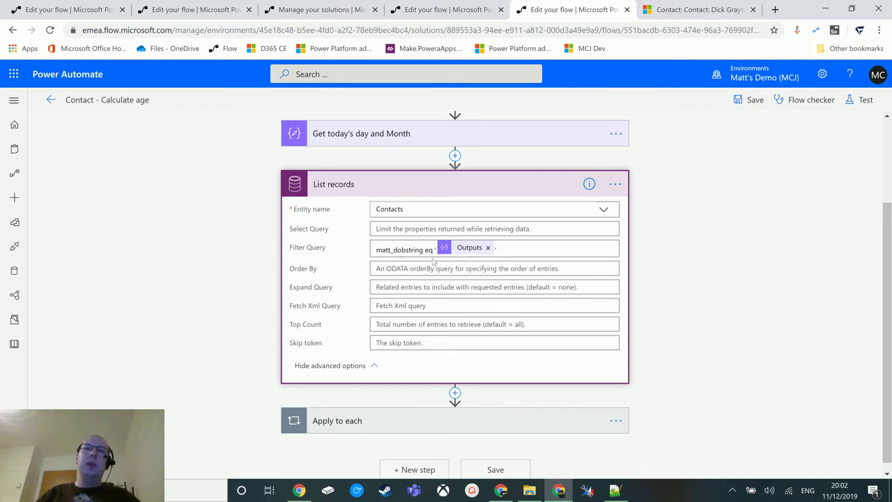
Expand Get today's day and Month again and review how its output feeds the List records Filter Query.
{"action": "left_click", "coordinate": [460, 132]}
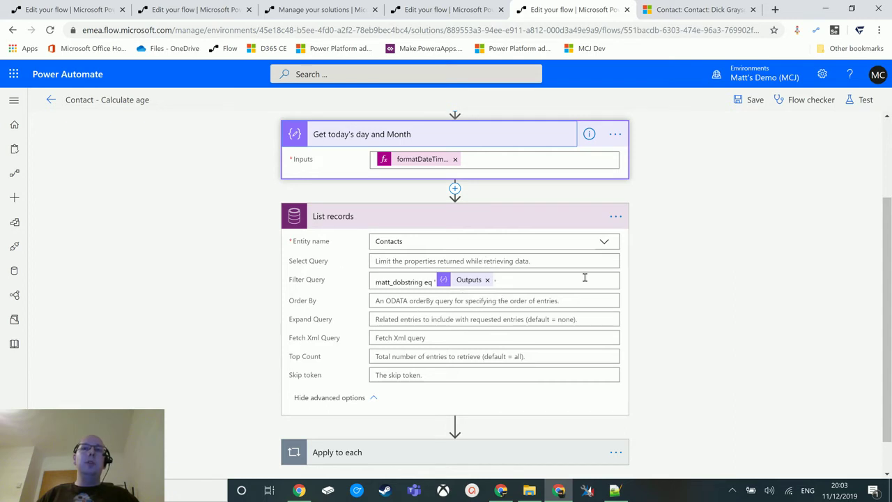
{"action": "scroll", "coordinate": [663, 265], "scroll_direction": "down", "scroll_amount": 1}
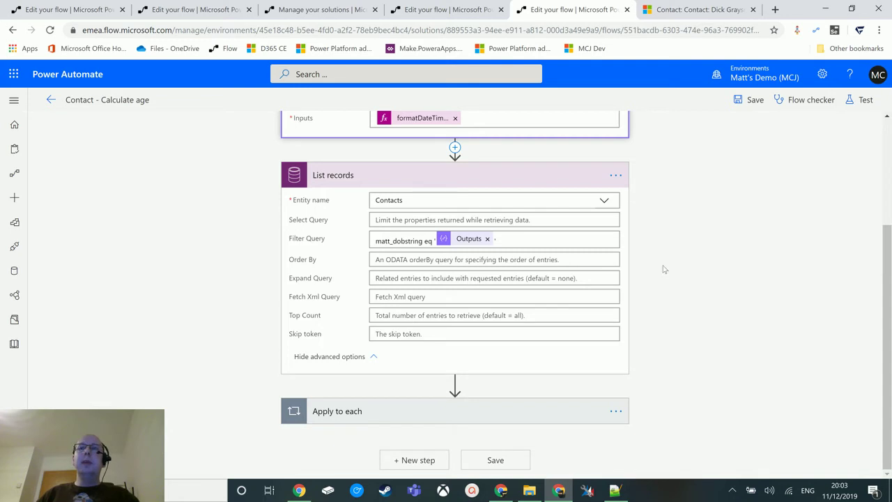
{"action": "scroll", "coordinate": [668, 289], "scroll_direction": "up", "scroll_amount": 4}
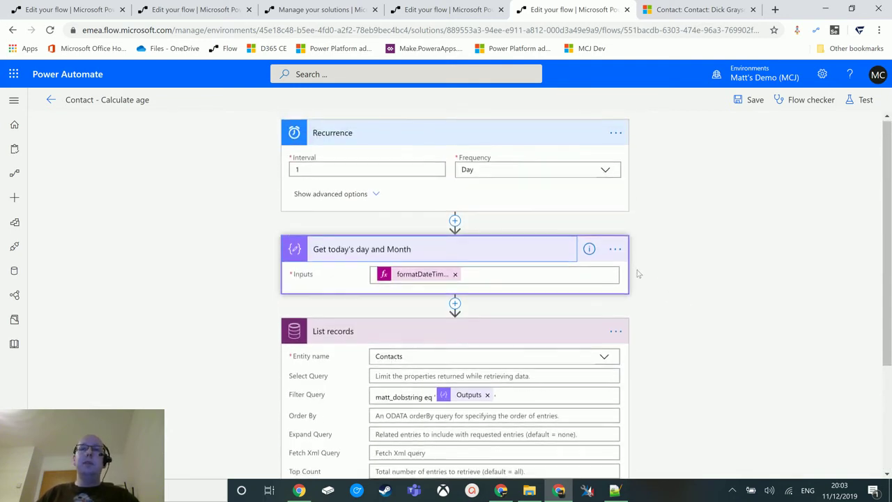
{"action": "scroll", "coordinate": [648, 244], "scroll_direction": "down", "scroll_amount": 1}
{"action": "scroll", "coordinate": [676, 180], "scroll_direction": "down", "scroll_amount": 1}
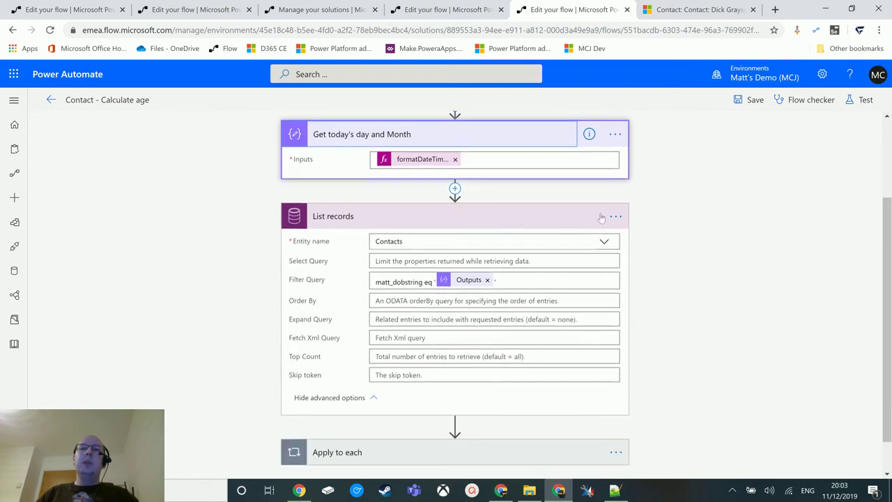
{"action": "scroll", "coordinate": [499, 298], "scroll_direction": "down", "scroll_amount": 1}
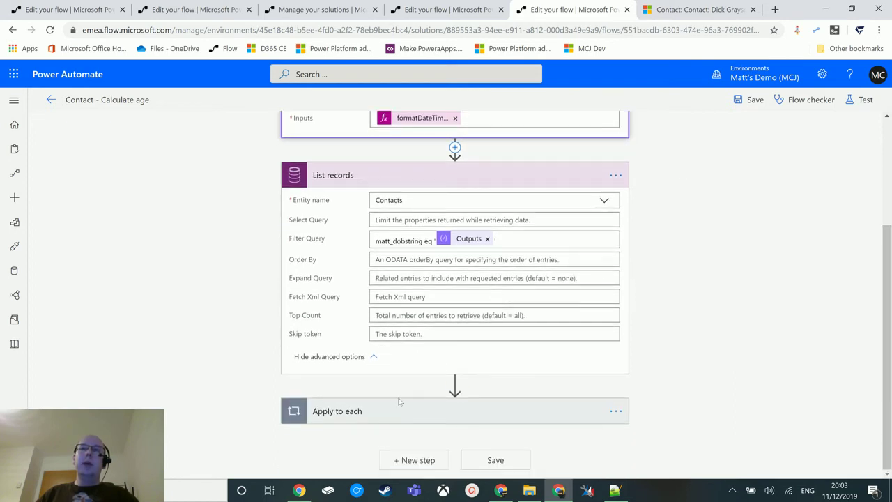
Expand the Apply to each loop and examine its value input and the Parse JSON, GetAge and Update a record actions inside.
{"action": "left_click", "coordinate": [422, 415]}
{"action": "scroll", "coordinate": [733, 263], "scroll_direction": "down", "scroll_amount": 1}
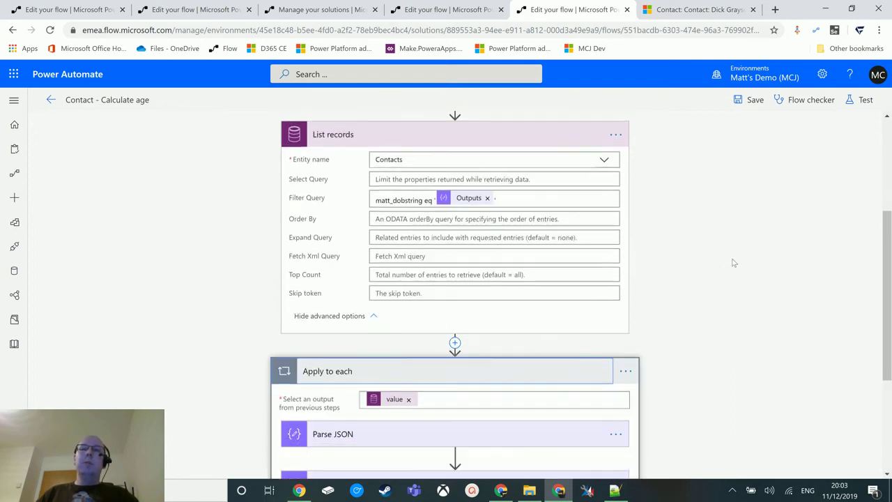
{"action": "scroll", "coordinate": [484, 328], "scroll_direction": "up", "scroll_amount": 2}
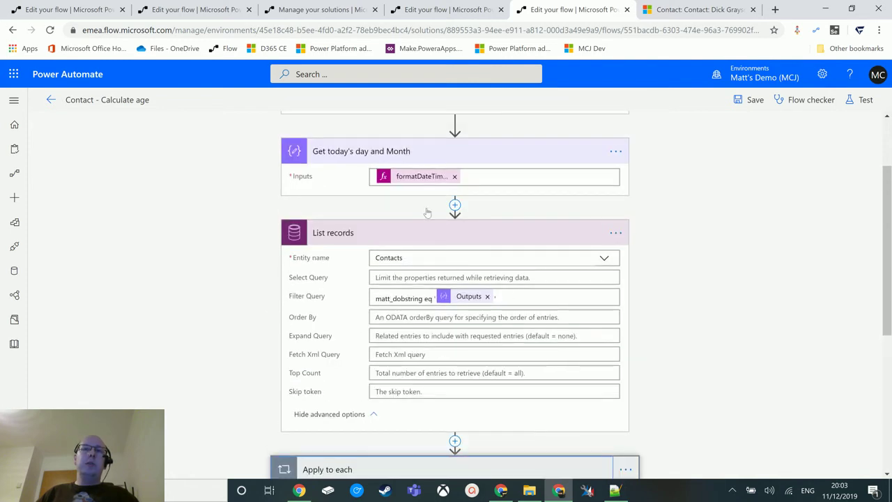
{"action": "scroll", "coordinate": [731, 313], "scroll_direction": "down", "scroll_amount": 3}
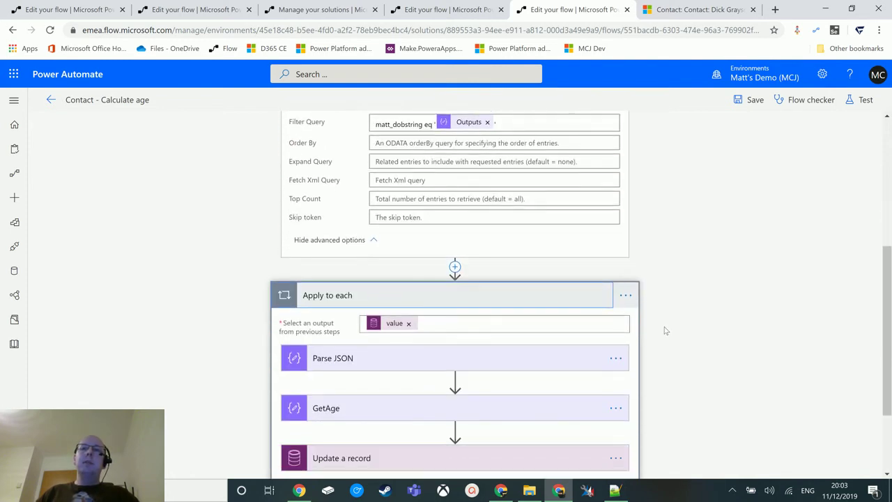
{"action": "scroll", "coordinate": [661, 324], "scroll_direction": "down", "scroll_amount": 1}
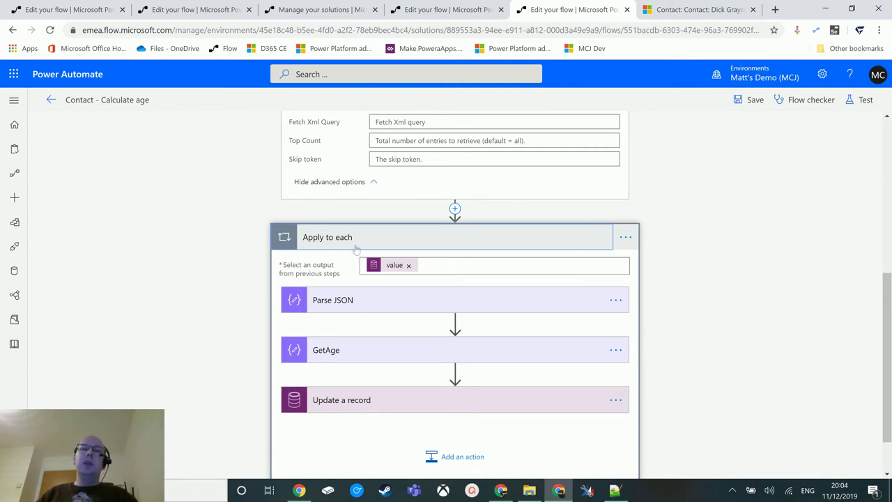
{"action": "scroll", "coordinate": [684, 262], "scroll_direction": "down", "scroll_amount": 1}
{"action": "scroll", "coordinate": [684, 262], "scroll_direction": "down", "scroll_amount": 2}
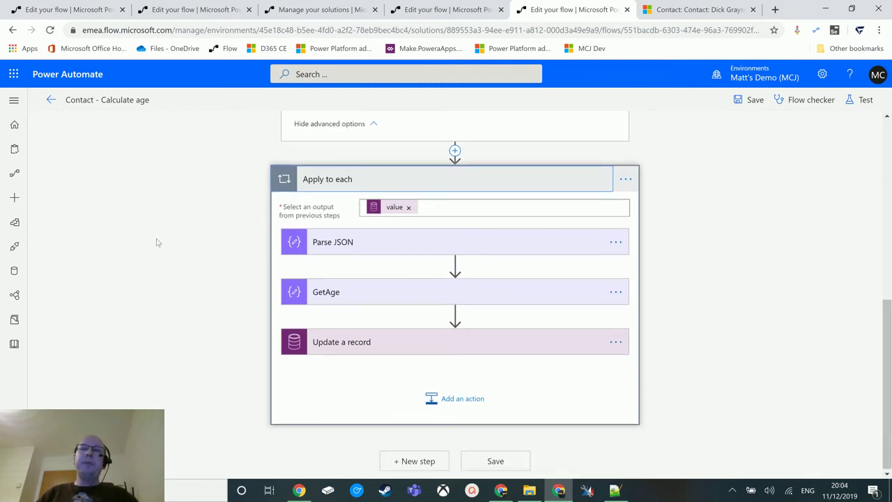
Expand the Parse JSON action inside Apply to each and examine its Content input and Schema.
{"action": "left_click", "coordinate": [410, 246]}
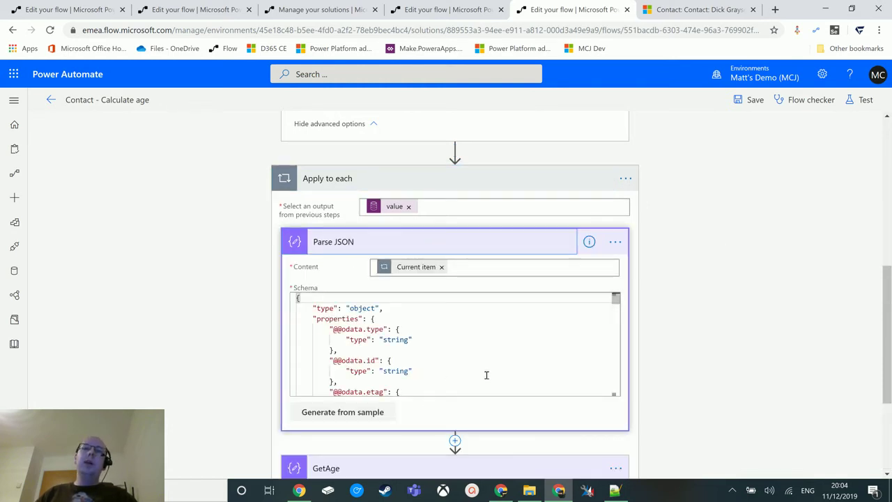
{"action": "scroll", "coordinate": [463, 337], "scroll_direction": "down", "scroll_amount": 1}
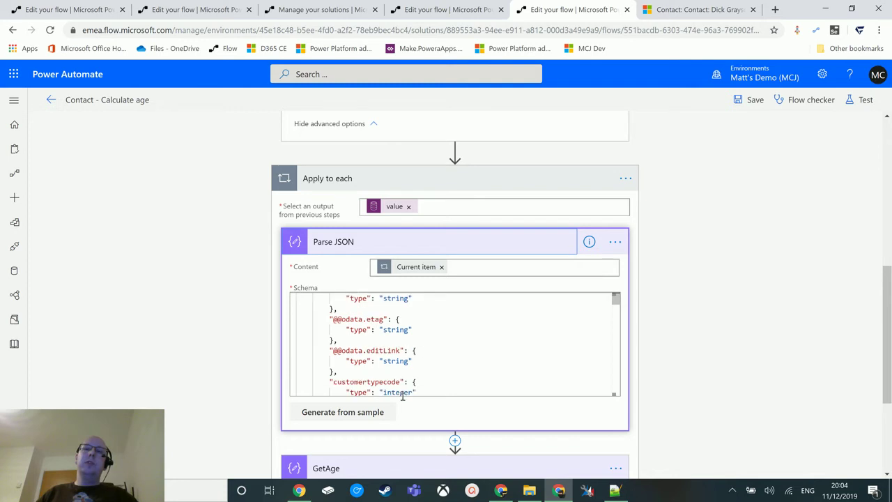
{"action": "scroll", "coordinate": [677, 357], "scroll_direction": "down", "scroll_amount": 2}
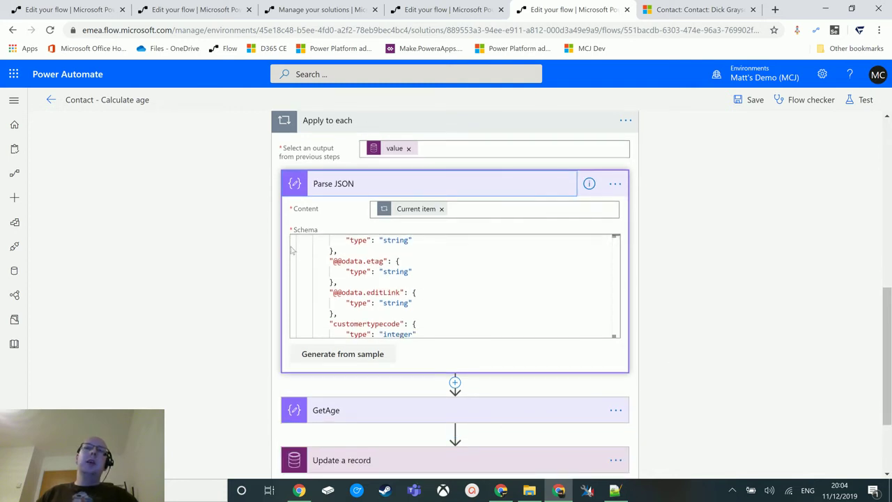
{"action": "scroll", "coordinate": [470, 284], "scroll_direction": "up", "scroll_amount": 1}
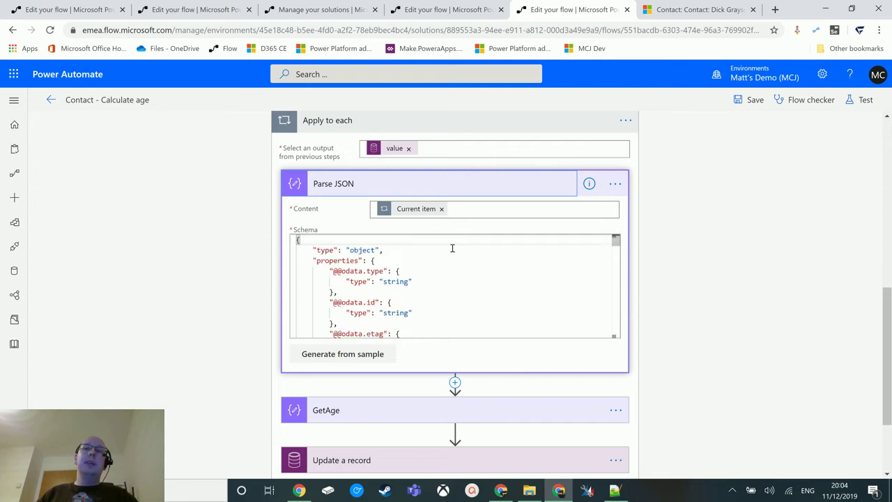
Review the List records Filter Query against the Parse JSON Current item input, and collapse the Parse JSON action.
{"action": "scroll", "coordinate": [649, 254], "scroll_direction": "up", "scroll_amount": 4}
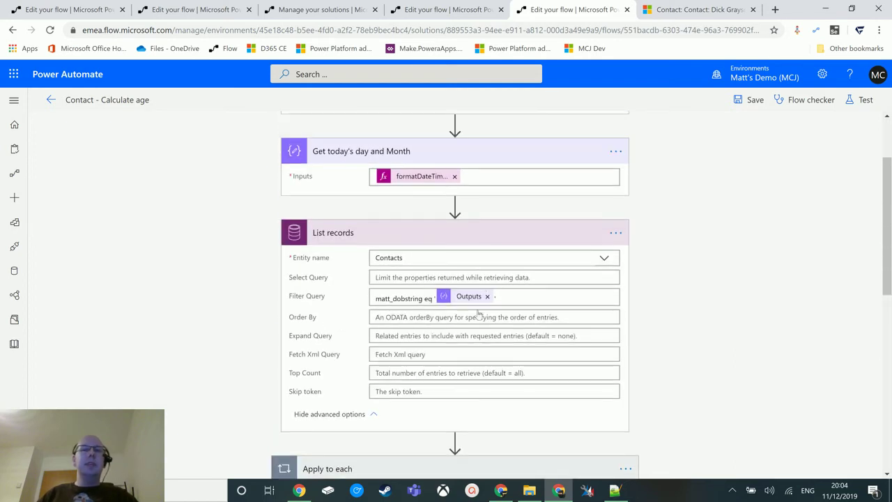
{"action": "scroll", "coordinate": [488, 305], "scroll_direction": "down", "scroll_amount": 3}
{"action": "scroll", "coordinate": [496, 298], "scroll_direction": "down", "scroll_amount": 1}
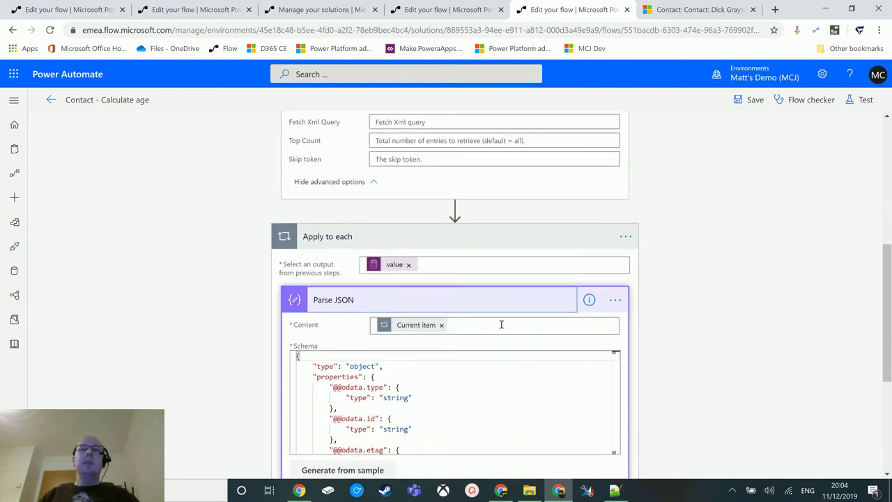
{"action": "scroll", "coordinate": [499, 323], "scroll_direction": "down", "scroll_amount": 1}
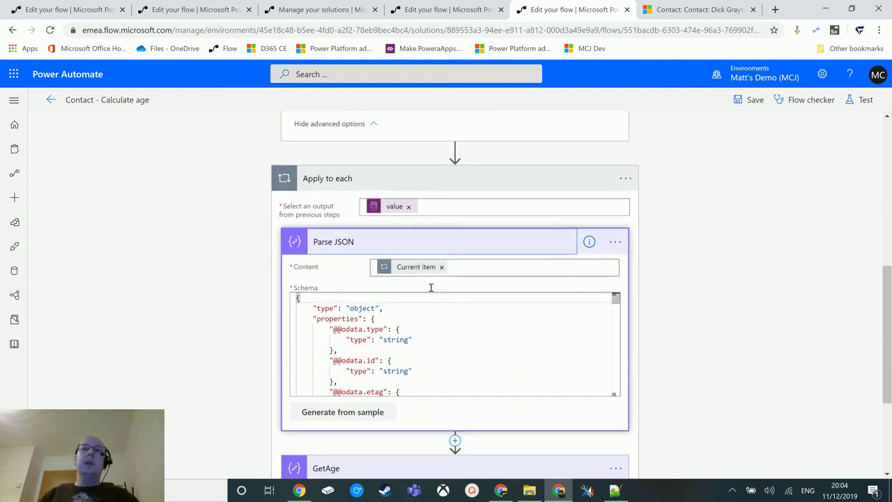
{"action": "scroll", "coordinate": [441, 298], "scroll_direction": "up", "scroll_amount": 4}
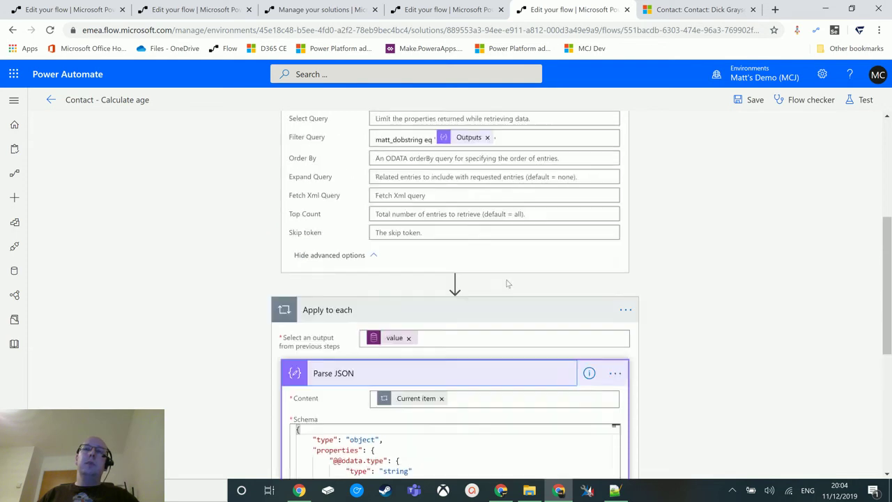
{"action": "scroll", "coordinate": [623, 230], "scroll_direction": "down", "scroll_amount": 2}
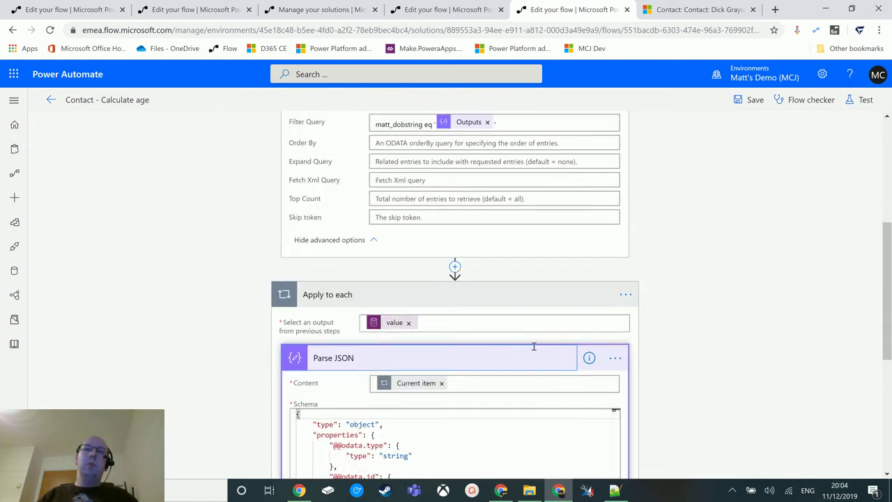
{"action": "scroll", "coordinate": [771, 226], "scroll_direction": "down", "scroll_amount": 1}
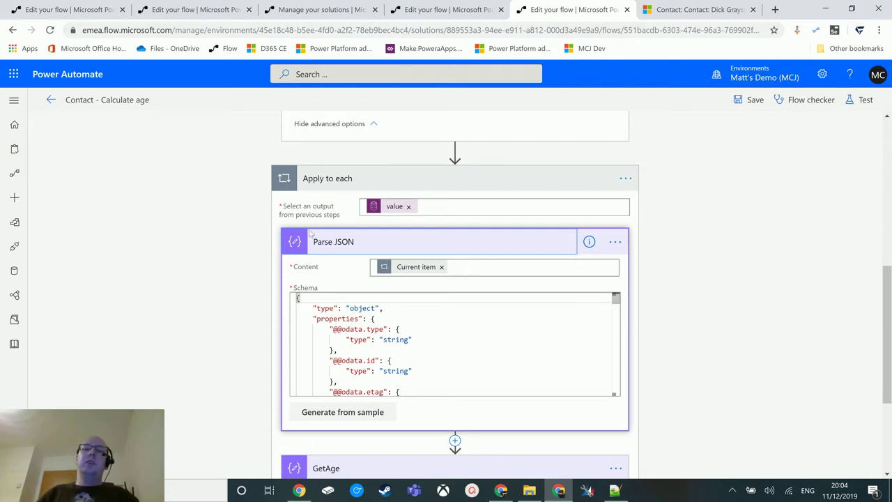
{"action": "left_click", "coordinate": [526, 249]}
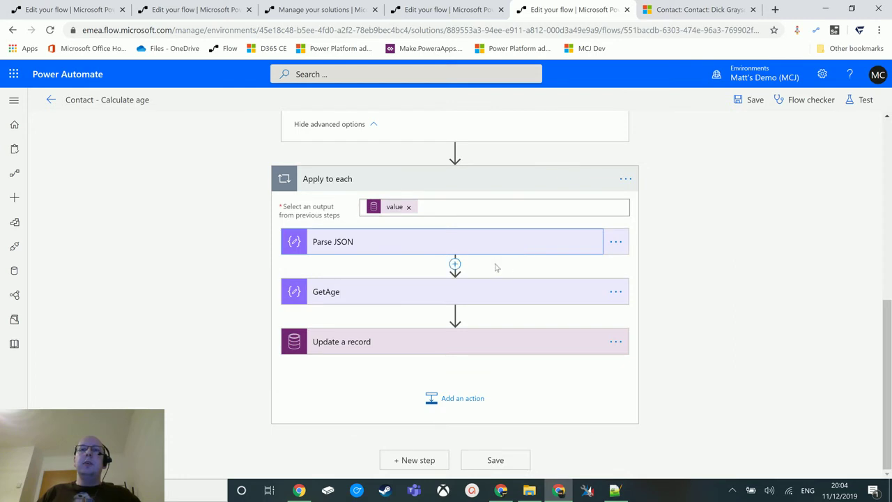
Expand the GetAge action and inspect the full add(...) expression in its Inputs field.
{"action": "left_click", "coordinate": [432, 297]}
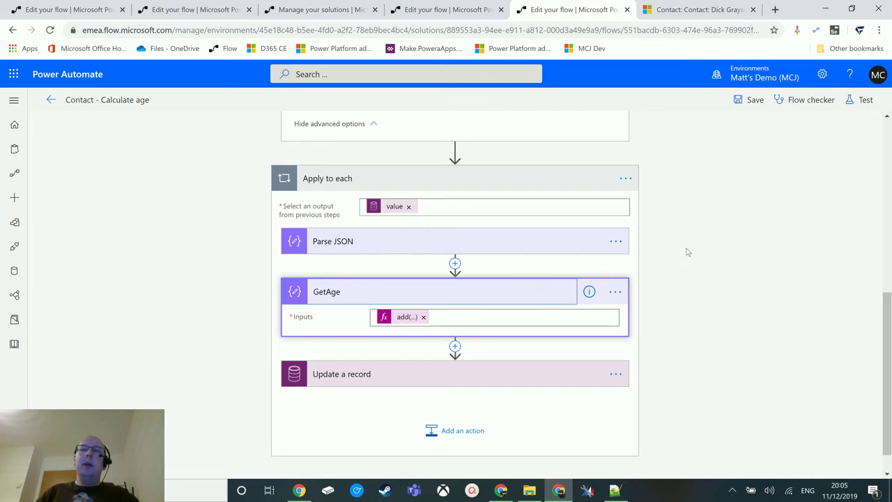
{"action": "left_click", "coordinate": [406, 317]}
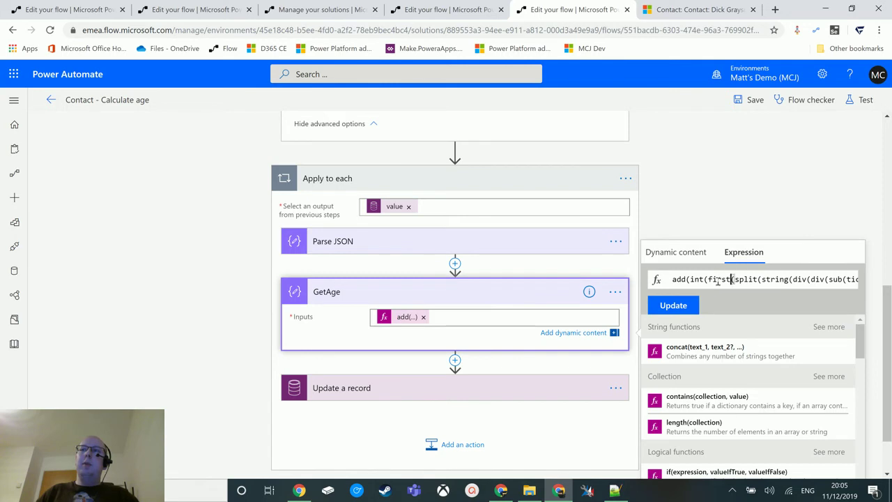
{"action": "left_click_drag", "start_coordinate": [674, 280], "coordinate": [873, 284]}
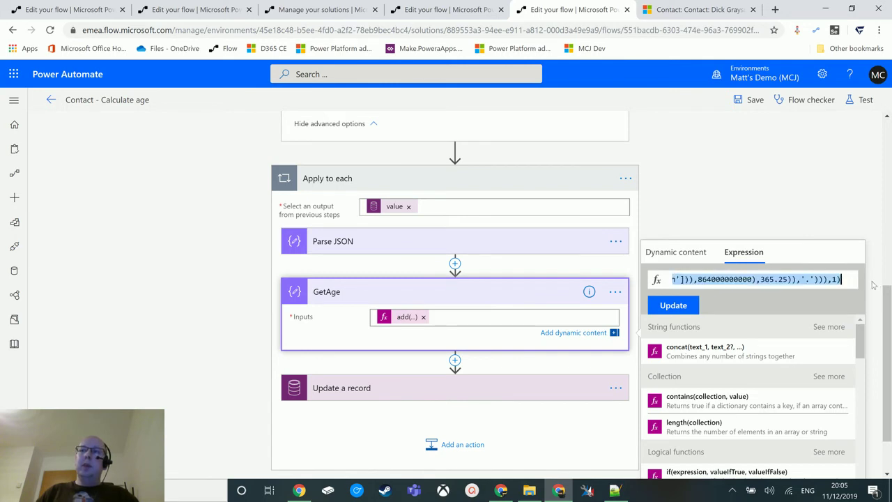
{"action": "left_click", "coordinate": [745, 277]}
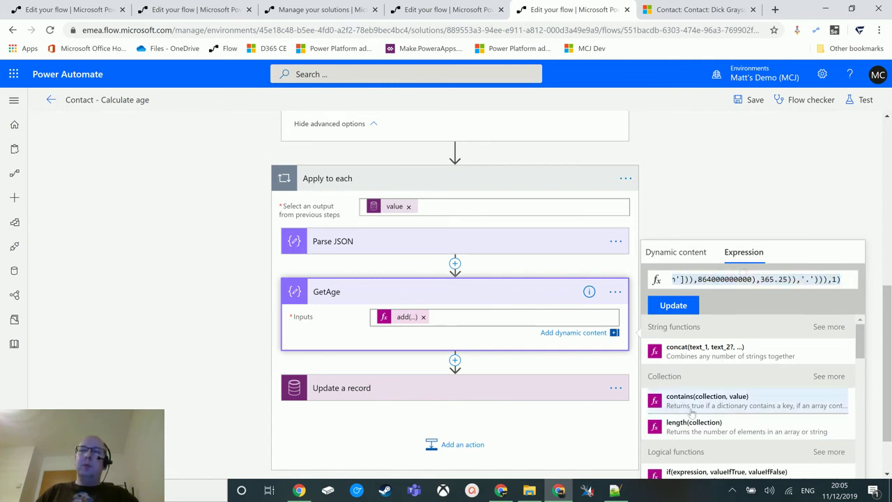
Switch to Notepad++ and examine the ticks calls on utcNow() and matt_dateofbirth in the indented age expression.
{"action": "left_click", "coordinate": [614, 490]}
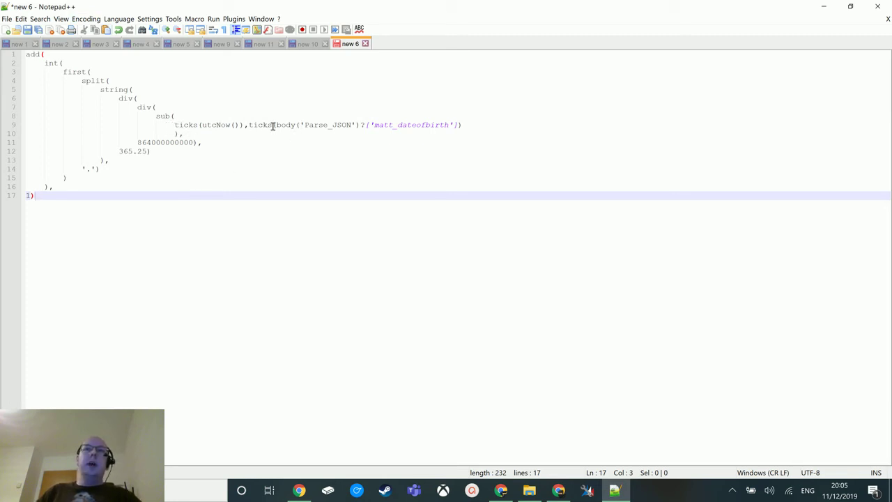
{"action": "left_click_drag", "start_coordinate": [249, 125], "coordinate": [455, 124]}
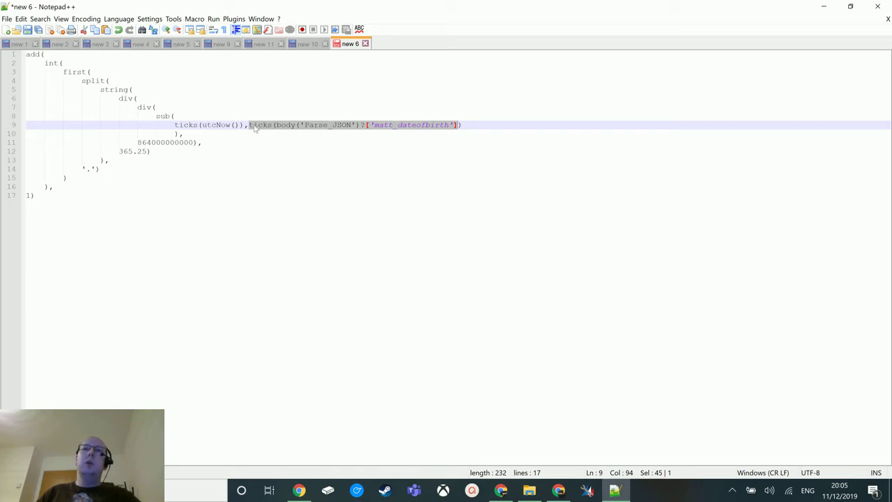
{"action": "left_click", "coordinate": [274, 118]}
{"action": "left_click_drag", "start_coordinate": [458, 124], "coordinate": [277, 125]}
{"action": "left_click", "coordinate": [292, 157]}
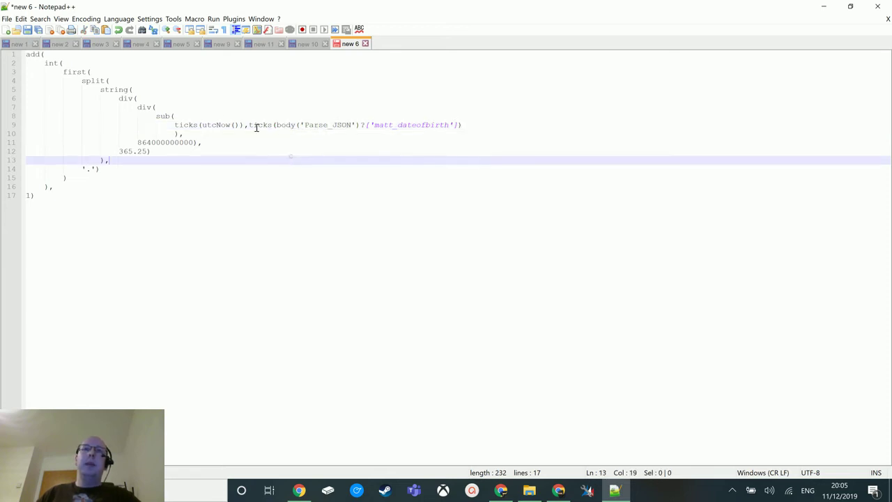
{"action": "left_click", "coordinate": [262, 126]}
{"action": "left_click", "coordinate": [191, 125]}
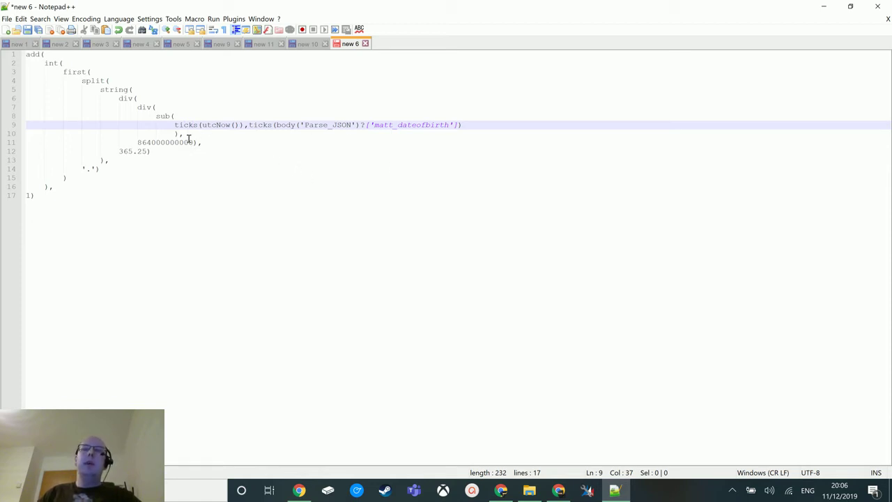
Examine the sub function and its two arguments, the ticks of utcNow() and of the Parse_JSON matt_dateofbirth value.
{"action": "left_click_drag", "start_coordinate": [157, 116], "coordinate": [240, 124]}
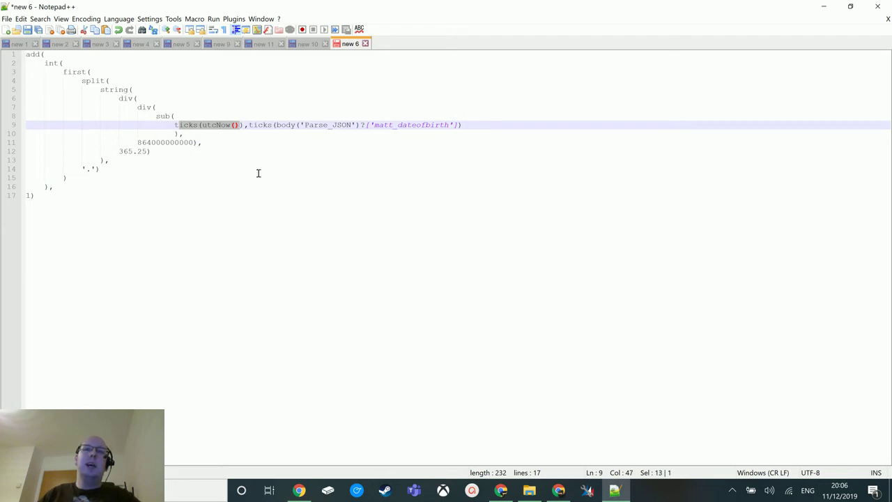
{"action": "left_click", "coordinate": [320, 126]}
{"action": "left_click_drag", "start_coordinate": [253, 125], "coordinate": [457, 125]}
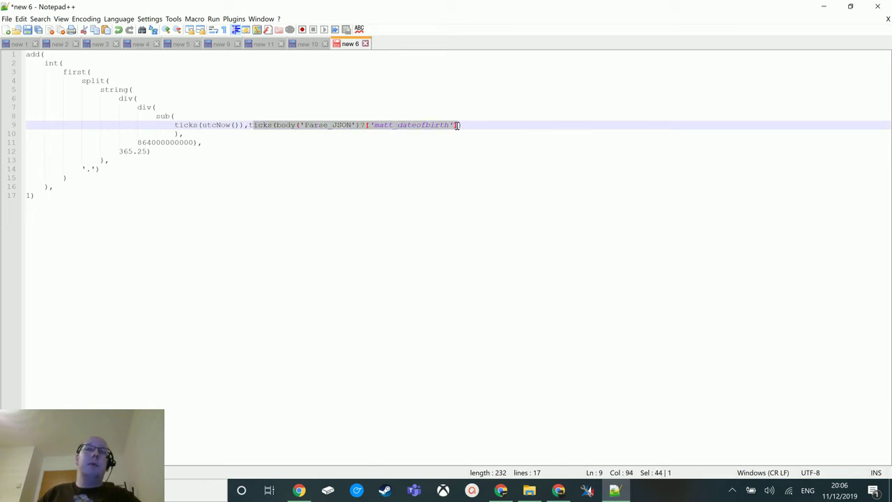
{"action": "left_click_drag", "start_coordinate": [175, 124], "coordinate": [240, 123]}
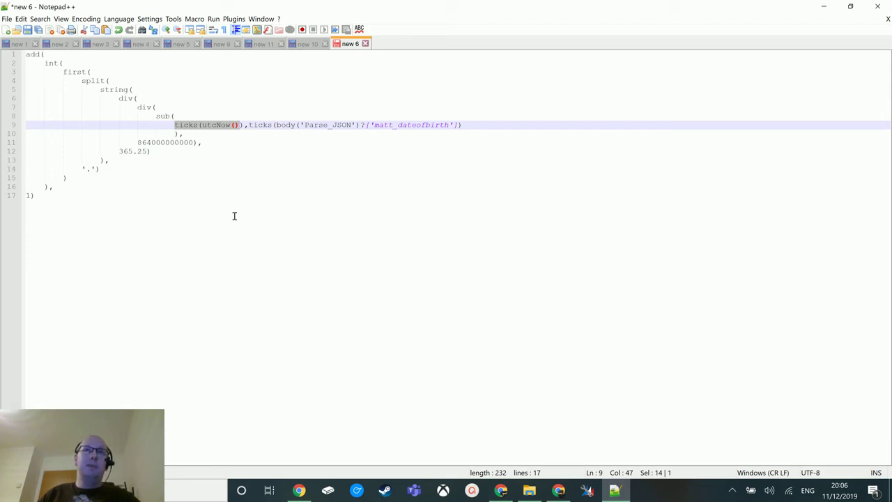
{"action": "left_click_drag", "start_coordinate": [249, 125], "coordinate": [450, 131]}
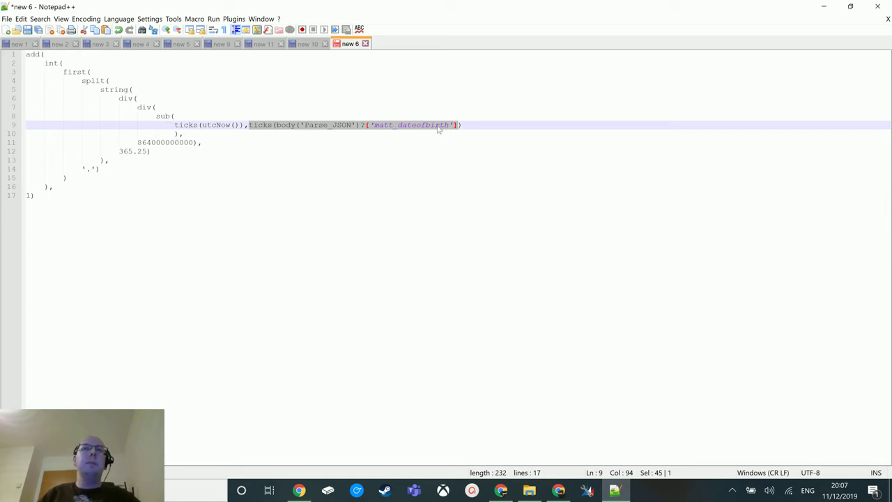
{"action": "left_click_drag", "start_coordinate": [156, 115], "coordinate": [481, 126]}
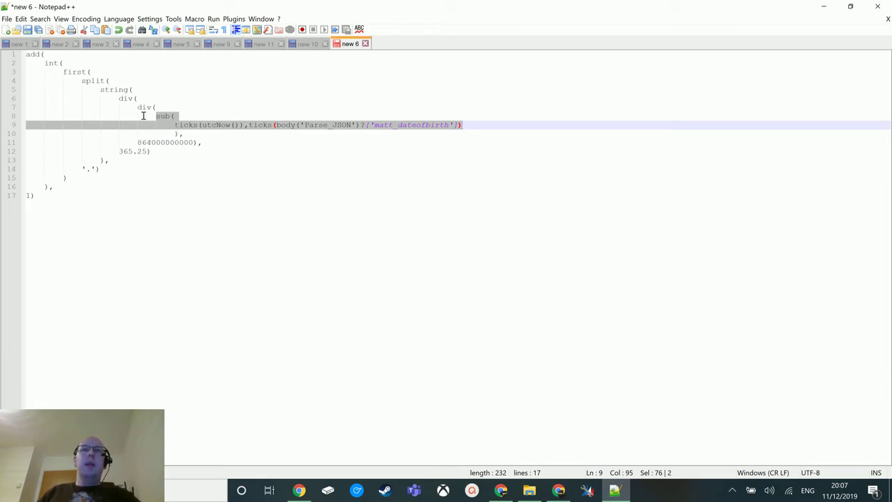
{"action": "left_click_drag", "start_coordinate": [141, 110], "coordinate": [153, 109]}
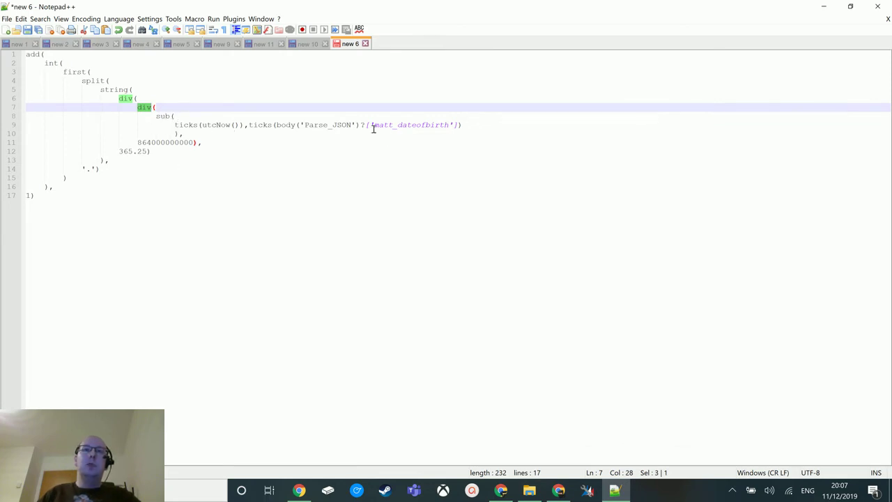
{"action": "left_click", "coordinate": [175, 142]}
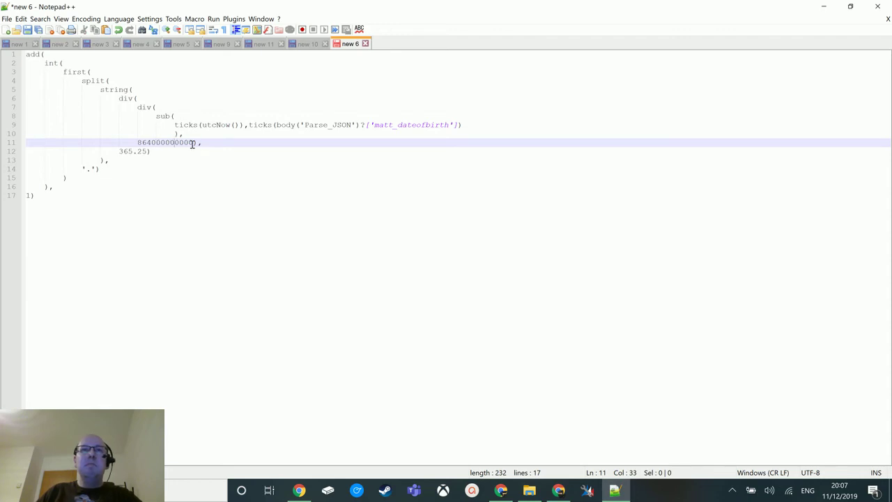
{"action": "left_click_drag", "start_coordinate": [184, 143], "coordinate": [144, 142]}
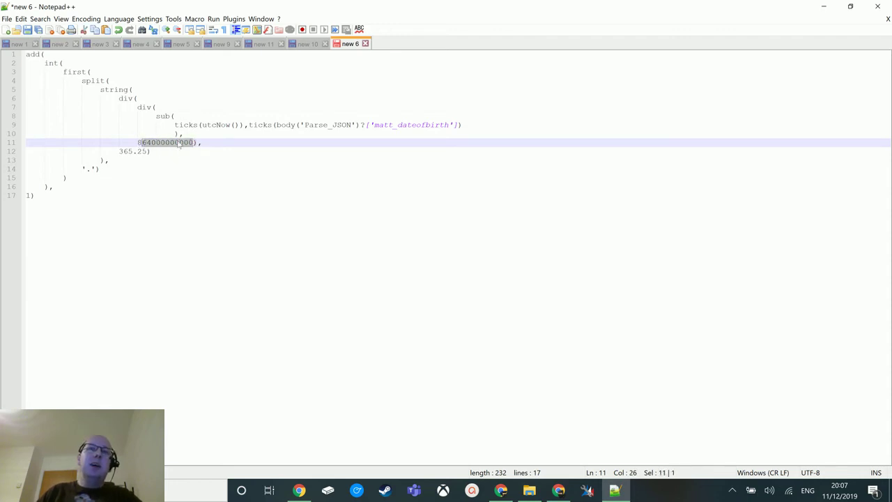
{"action": "left_click", "coordinate": [147, 143]}
{"action": "left_click", "coordinate": [145, 142]}
{"action": "left_click_drag", "start_coordinate": [145, 143], "coordinate": [195, 144]}
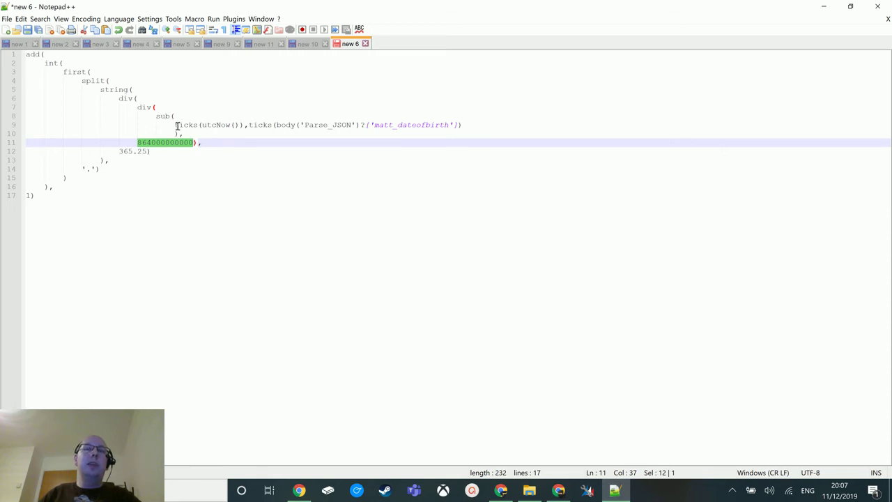
{"action": "left_click_drag", "start_coordinate": [177, 126], "coordinate": [241, 125]}
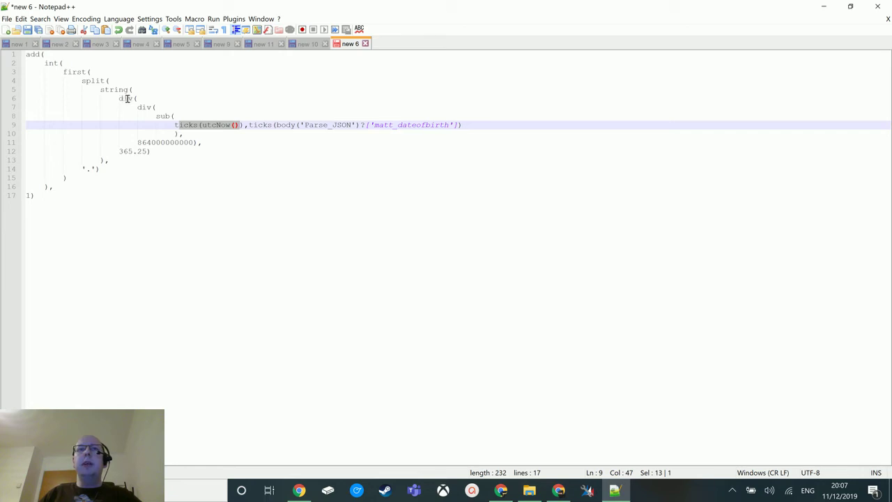
{"action": "left_click", "coordinate": [203, 142]}
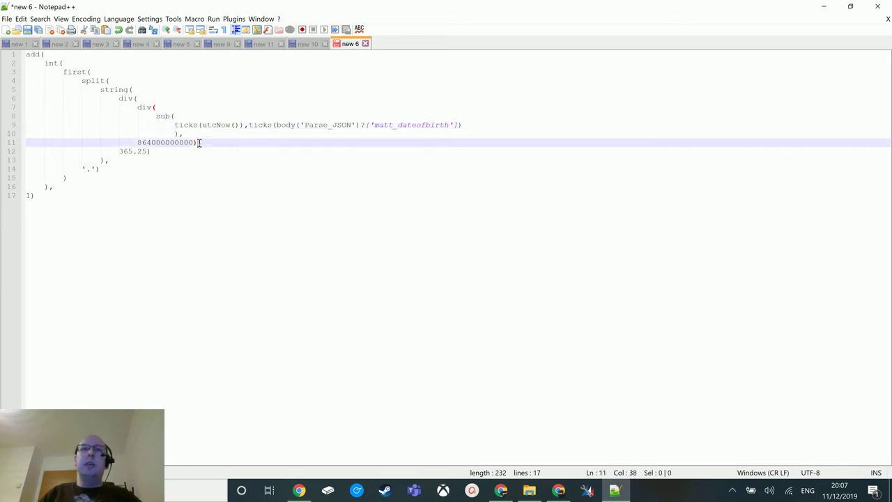
Examine the outer div by 365.25 and the string and split functions wrapped around it.
{"action": "left_click", "coordinate": [149, 151]}
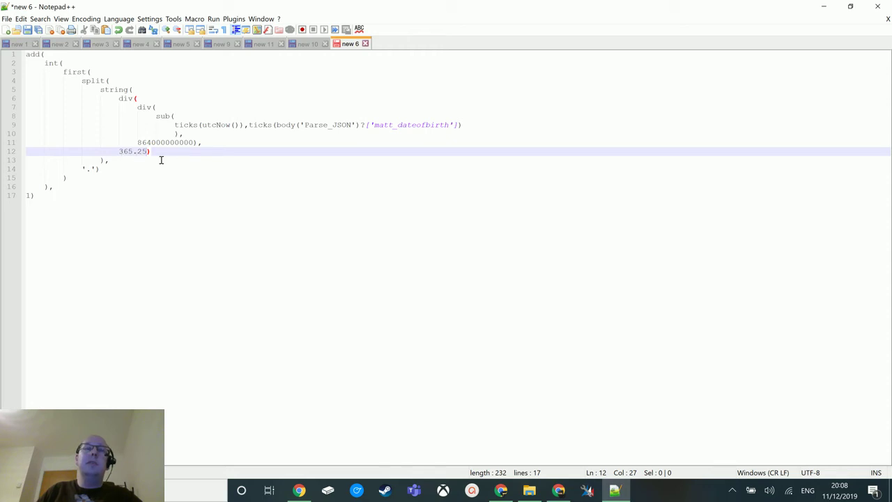
{"action": "left_click", "coordinate": [109, 89]}
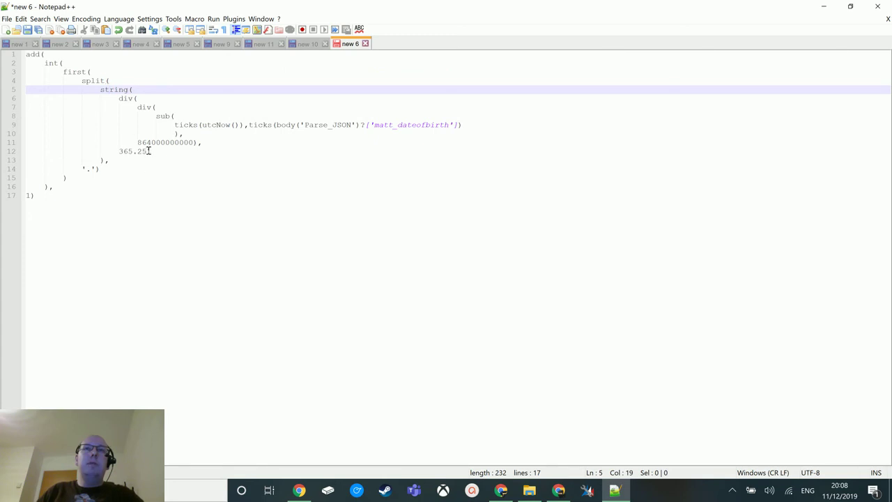
{"action": "left_click_drag", "start_coordinate": [149, 151], "coordinate": [114, 151]}
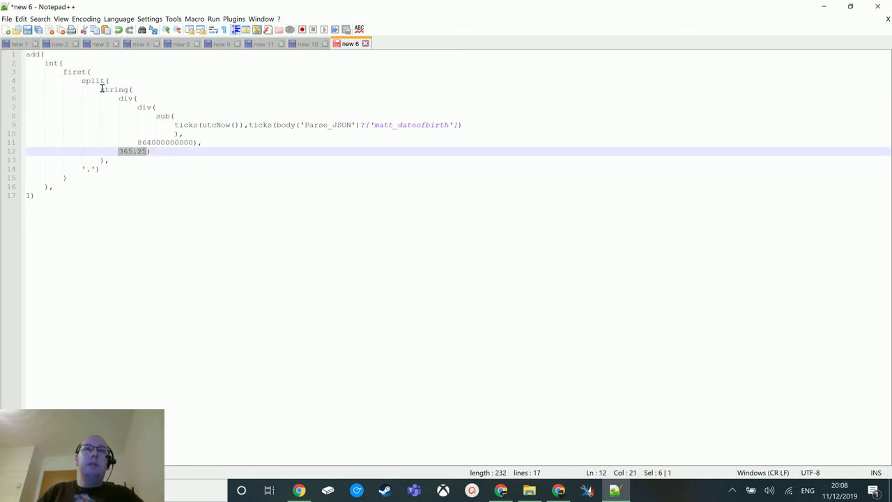
{"action": "left_click_drag", "start_coordinate": [105, 90], "coordinate": [132, 90]}
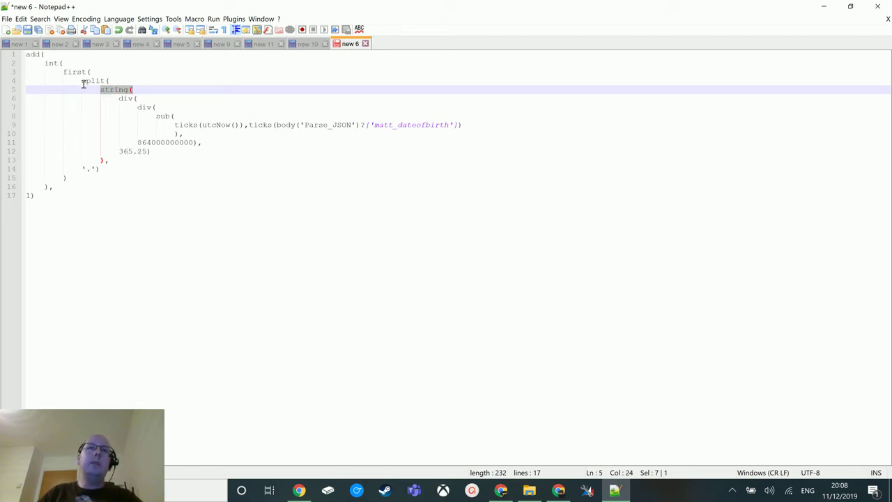
{"action": "left_click_drag", "start_coordinate": [81, 81], "coordinate": [111, 81]}
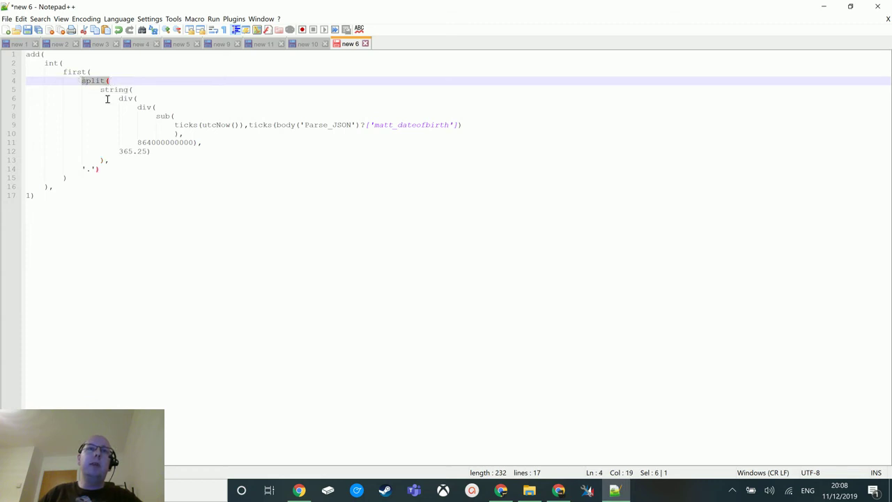
Examine the split function's '.' delimiter and the first, int and add functions that wrap it, including add's final argument 1.
{"action": "left_click", "coordinate": [97, 171]}
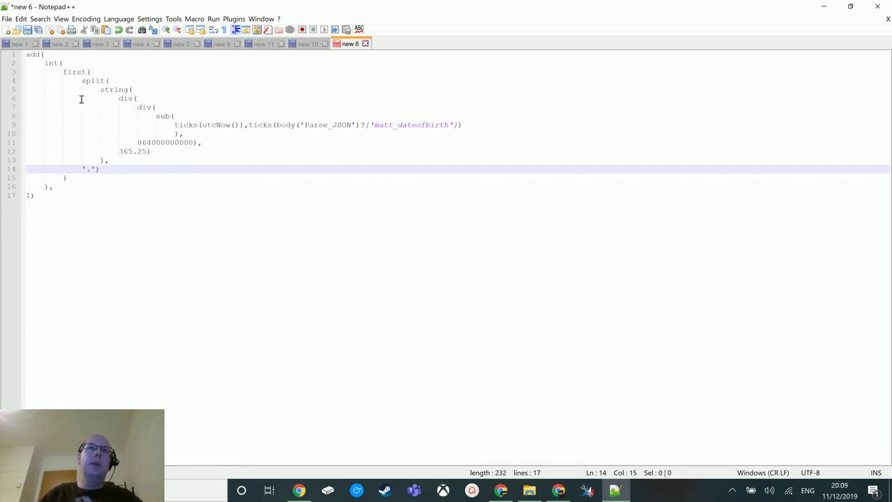
{"action": "left_click", "coordinate": [82, 72]}
{"action": "left_click", "coordinate": [65, 73]}
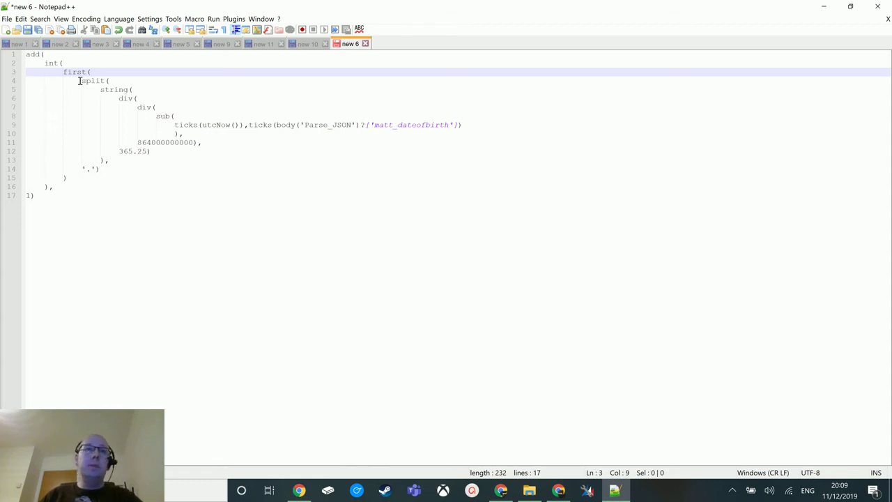
{"action": "left_click", "coordinate": [48, 63]}
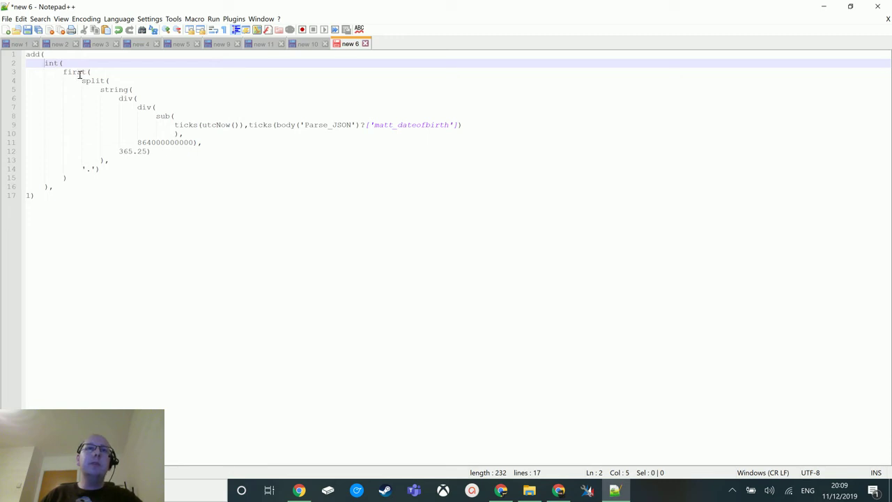
{"action": "left_click", "coordinate": [28, 55]}
{"action": "left_click", "coordinate": [28, 197]}
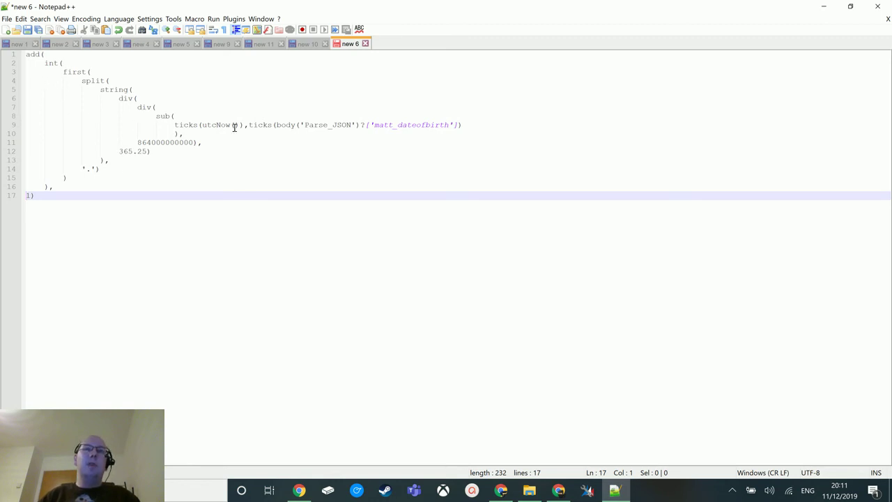
Switch to Power Automate and examine how the Update a record action fills the contact's Age field, showing its advanced options.
{"action": "left_click", "coordinate": [824, 7]}
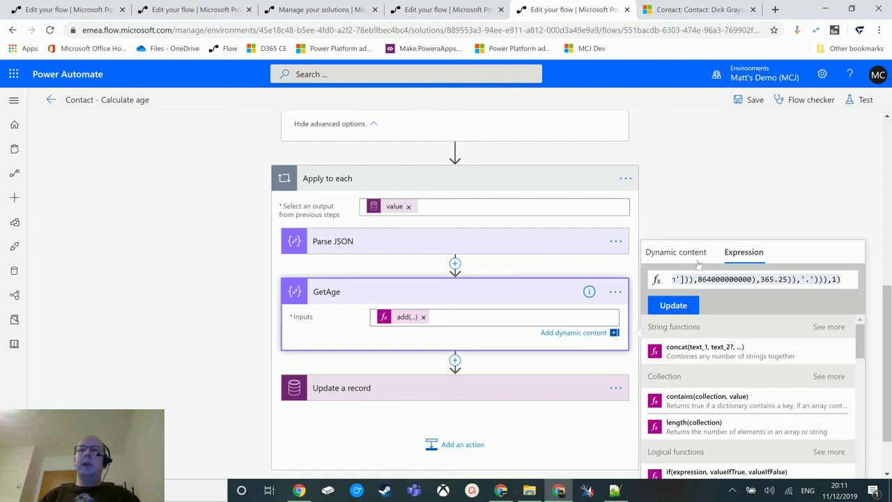
{"action": "left_click", "coordinate": [486, 359]}
{"action": "left_click", "coordinate": [488, 373]}
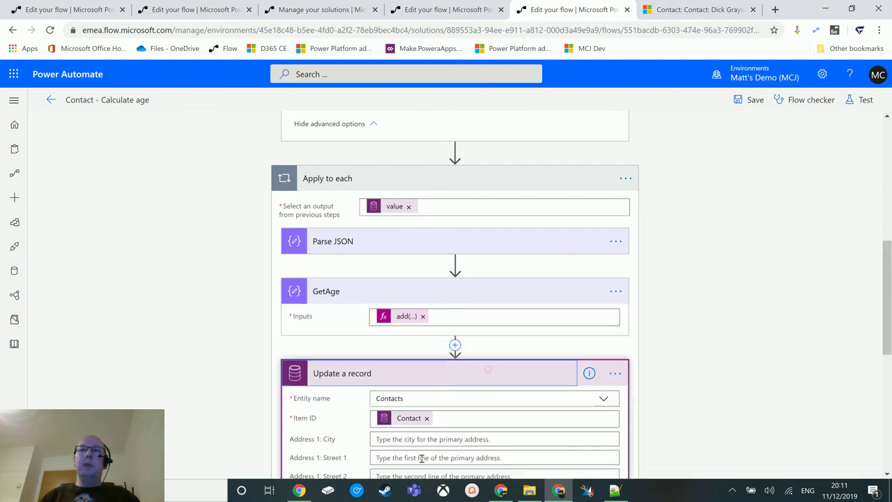
{"action": "scroll", "coordinate": [399, 326], "scroll_direction": "down", "scroll_amount": 1}
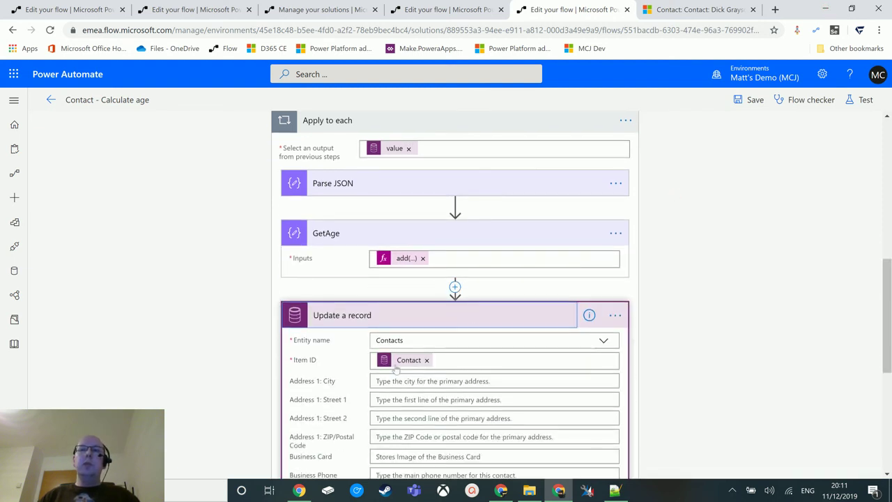
{"action": "scroll", "coordinate": [428, 393], "scroll_direction": "down", "scroll_amount": 5}
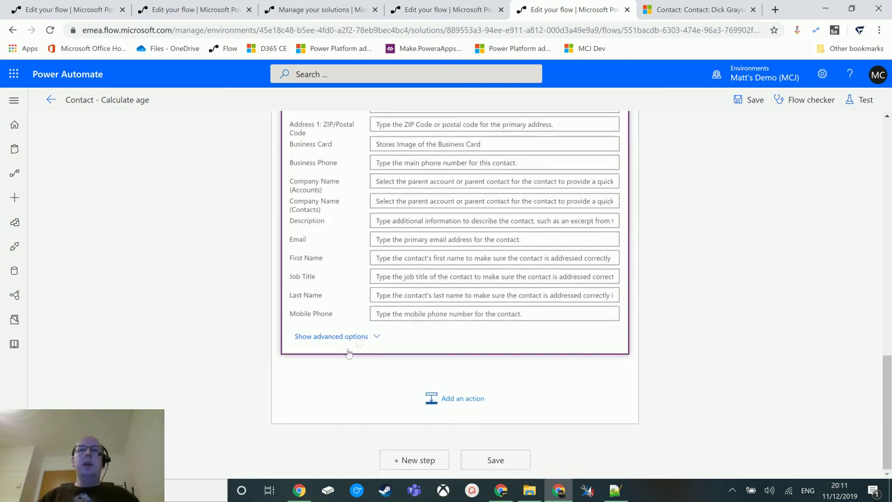
{"action": "left_click", "coordinate": [343, 339]}
{"action": "scroll", "coordinate": [446, 335], "scroll_direction": "down", "scroll_amount": 10}
{"action": "scroll", "coordinate": [447, 340], "scroll_direction": "down", "scroll_amount": 9}
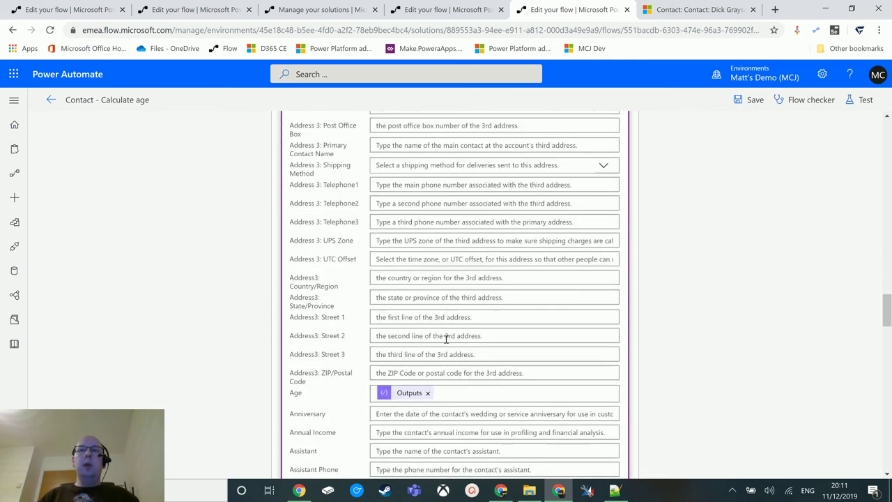
{"action": "scroll", "coordinate": [390, 209], "scroll_direction": "up", "scroll_amount": 1}
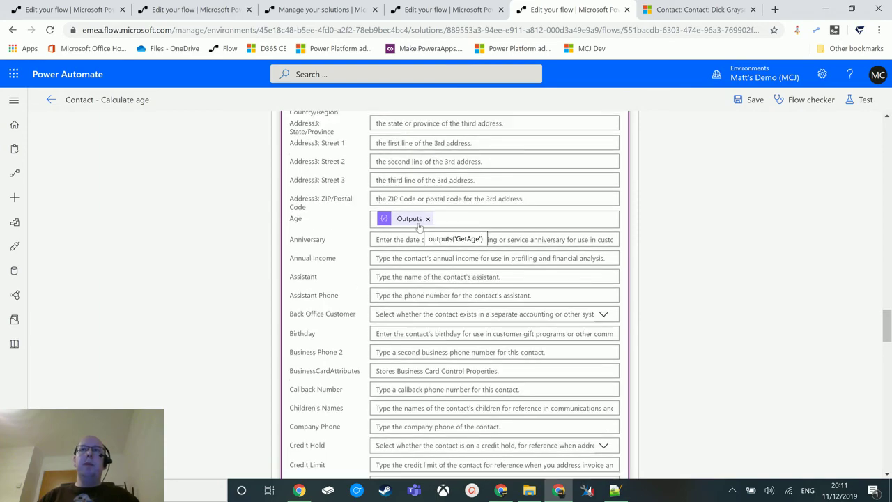
{"action": "scroll", "coordinate": [743, 253], "scroll_direction": "up", "scroll_amount": 5}
{"action": "scroll", "coordinate": [770, 253], "scroll_direction": "up", "scroll_amount": 15}
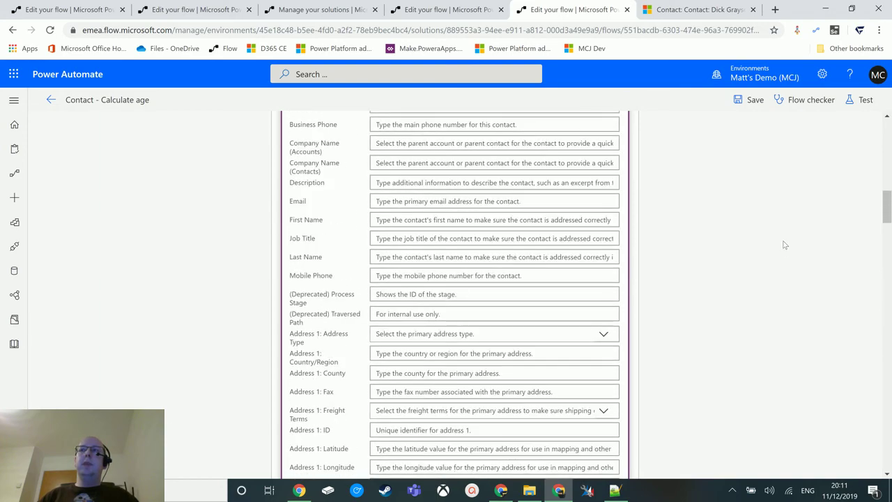
{"action": "scroll", "coordinate": [667, 183], "scroll_direction": "up", "scroll_amount": 3}
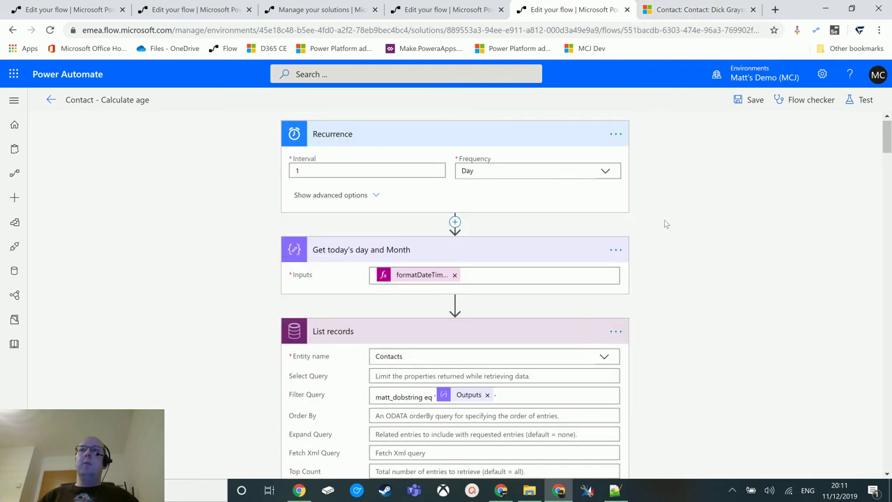
Check the Age, Date of Birth and DoB String fields on the Dynamics 365 contact and return to the Contact - Calculate age flow.
{"action": "left_click", "coordinate": [691, 9]}
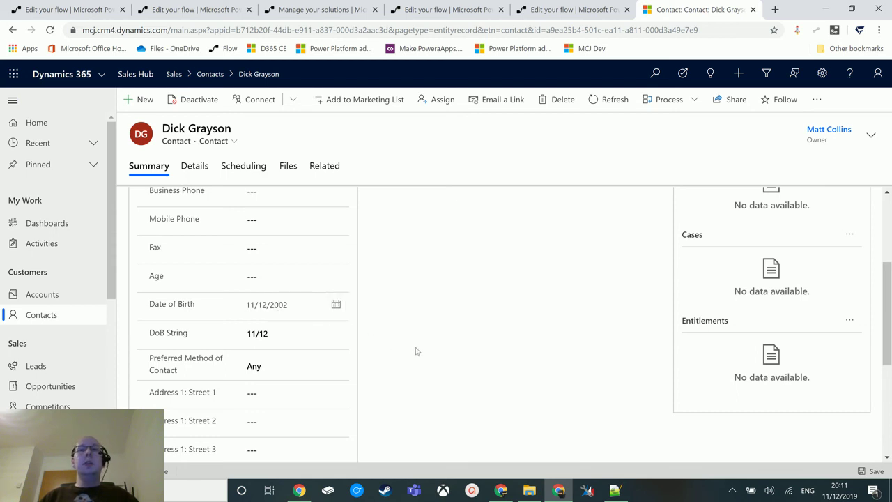
{"action": "left_click", "coordinate": [440, 9]}
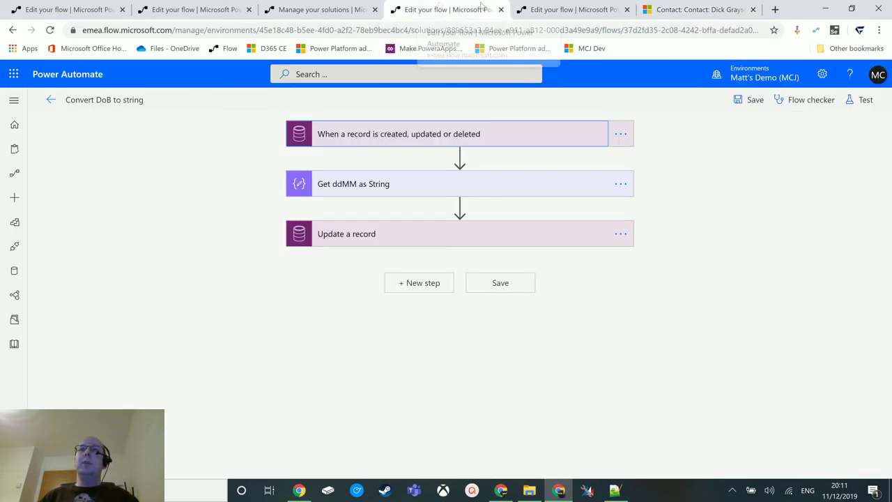
{"action": "left_click", "coordinate": [568, 9]}
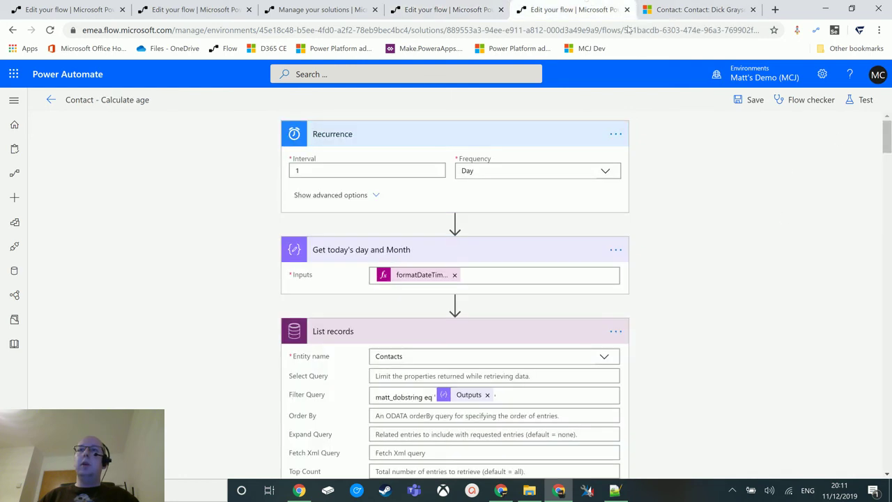
Test the Contact - Calculate age flow with the "I'll perform the trigger action" option and run it.
{"action": "left_click", "coordinate": [863, 101]}
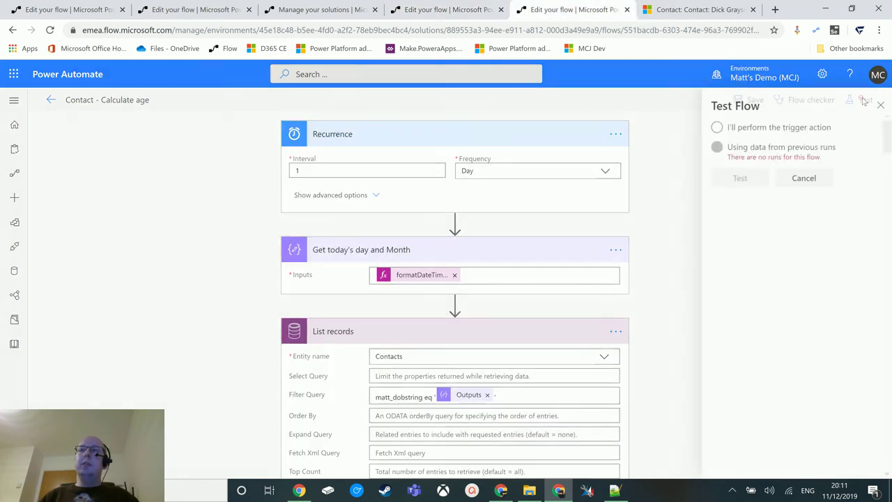
{"action": "left_click", "coordinate": [710, 128]}
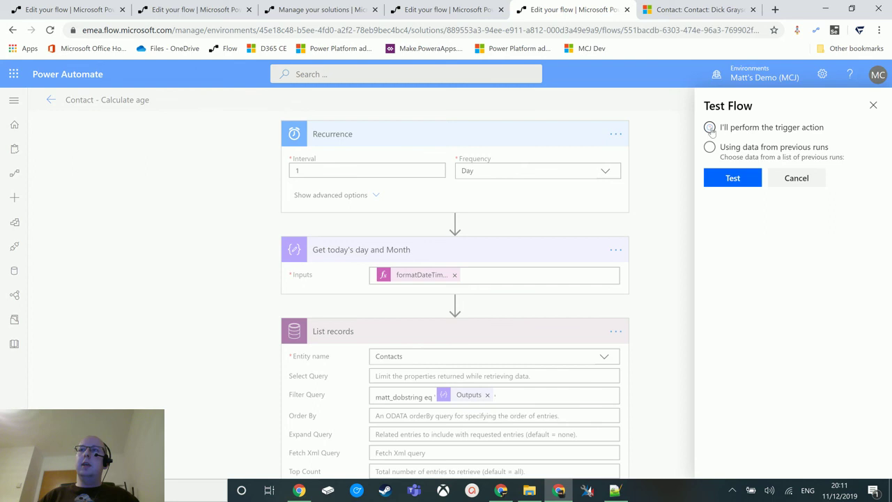
{"action": "left_click", "coordinate": [733, 179]}
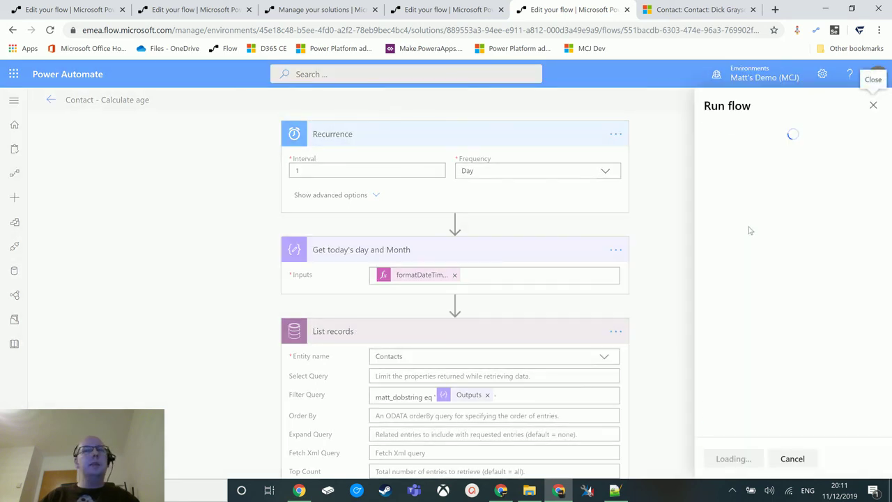
{"action": "left_click", "coordinate": [744, 460]}
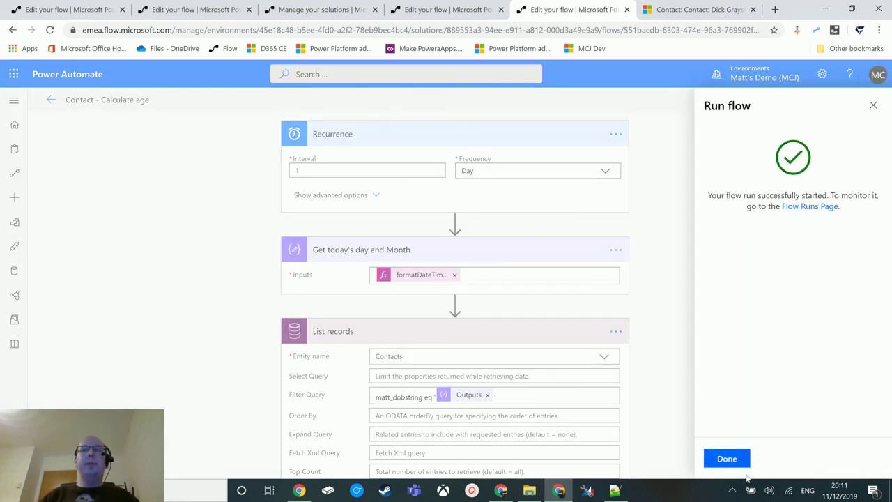
{"action": "left_click", "coordinate": [739, 463]}
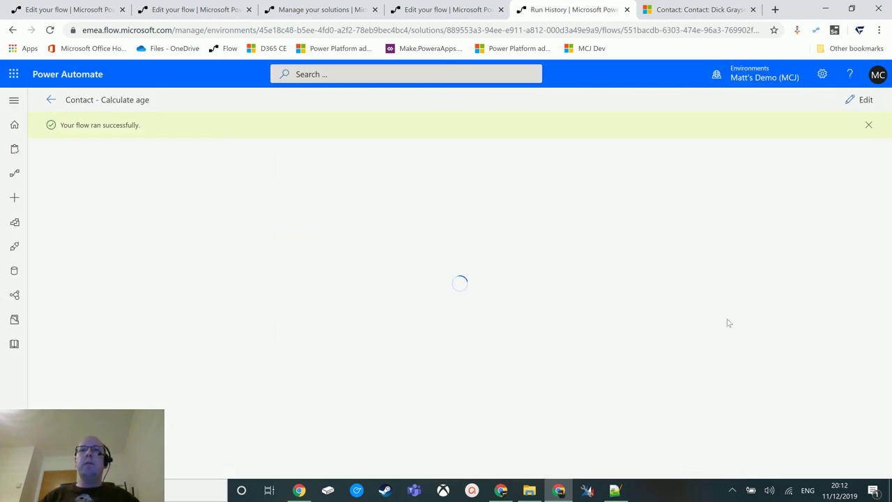
Refresh the contact record in Dynamics 365 and check its Age field.
{"action": "left_click", "coordinate": [696, 10]}
{"action": "left_click", "coordinate": [607, 101]}
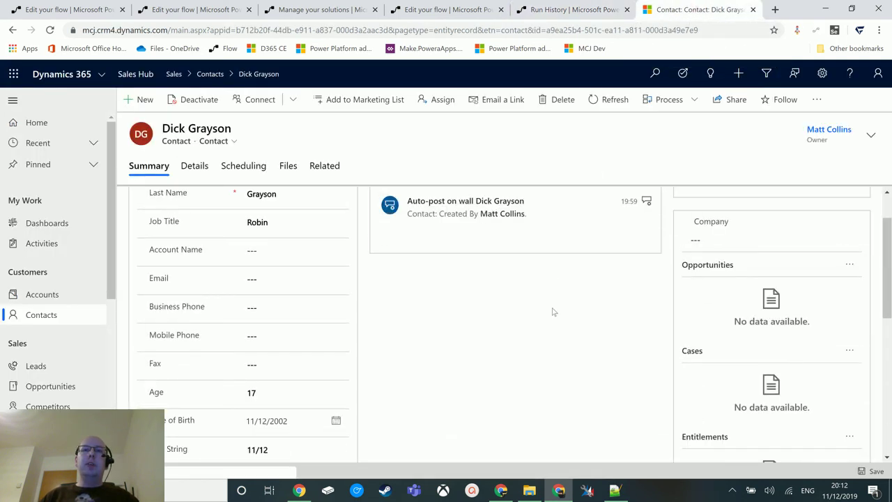
{"action": "scroll", "coordinate": [555, 310], "scroll_direction": "down", "scroll_amount": 1}
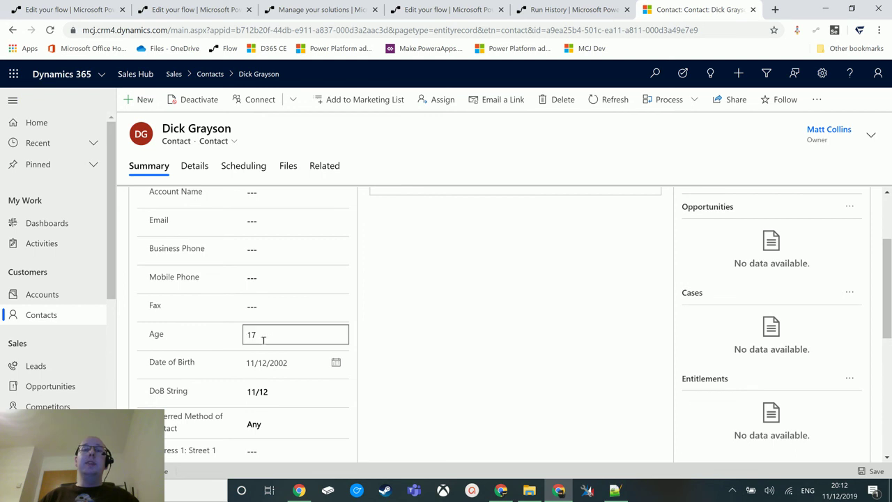
{"action": "left_click", "coordinate": [302, 333]}
{"action": "left_click", "coordinate": [300, 334]}
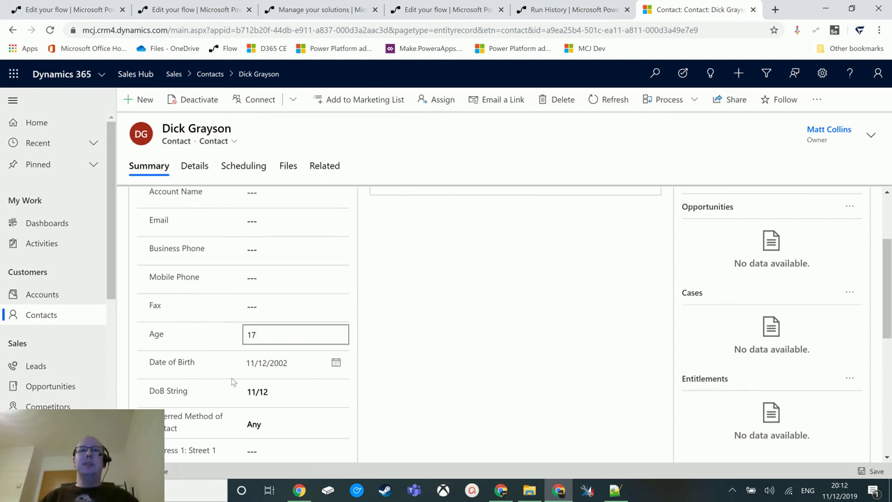
{"action": "left_click", "coordinate": [767, 75]}
{"action": "left_click_drag", "start_coordinate": [406, 22], "coordinate": [519, 22]}
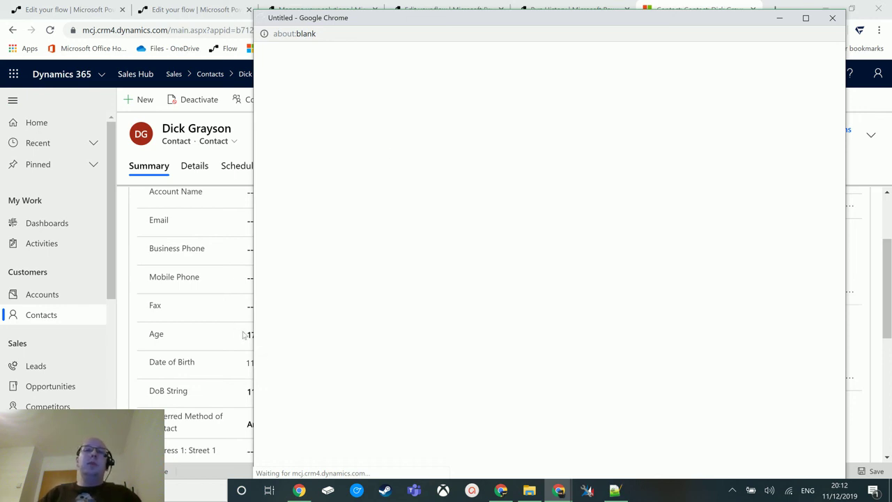
{"action": "left_click_drag", "start_coordinate": [633, 20], "coordinate": [598, 15]}
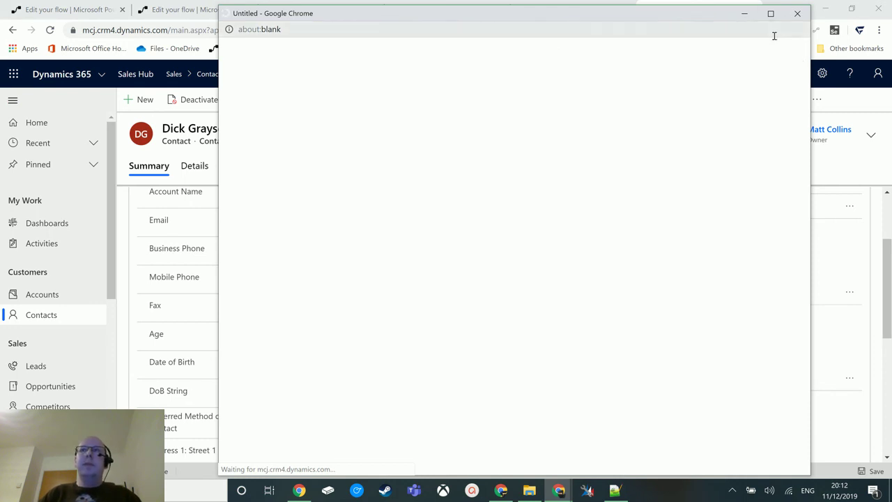
{"action": "left_click", "coordinate": [797, 16]}
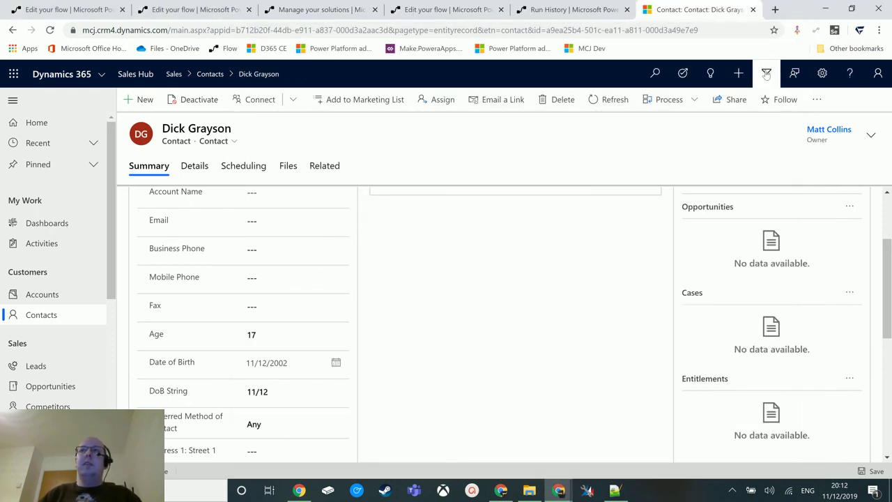
Open Advanced Find for Contacts and add Age as the field of the first condition.
{"action": "left_click", "coordinate": [769, 71]}
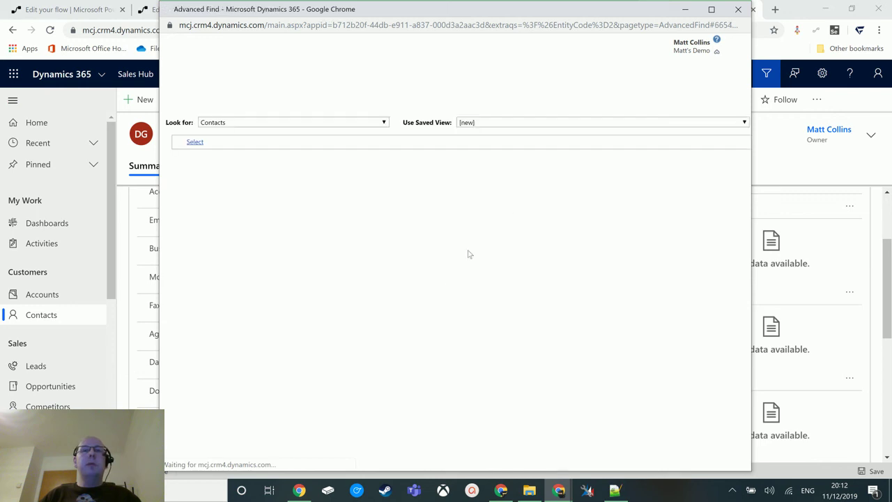
{"action": "left_click", "coordinate": [216, 141]}
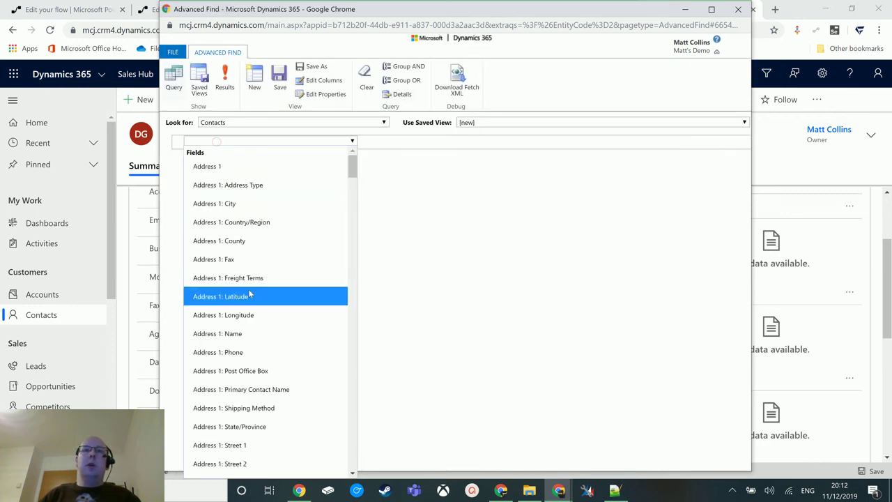
{"action": "scroll", "coordinate": [277, 360], "scroll_direction": "down", "scroll_amount": 9}
{"action": "scroll", "coordinate": [278, 359], "scroll_direction": "down", "scroll_amount": 14}
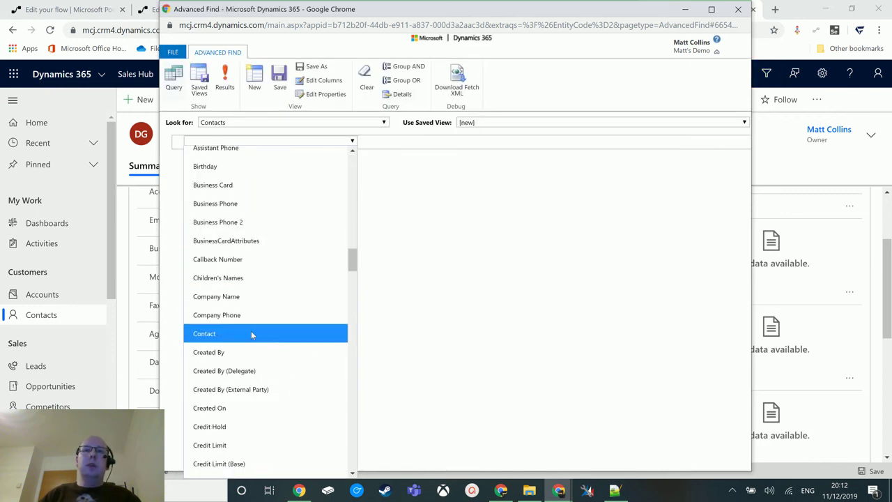
{"action": "scroll", "coordinate": [250, 331], "scroll_direction": "up", "scroll_amount": 6}
{"action": "left_click", "coordinate": [223, 293]}
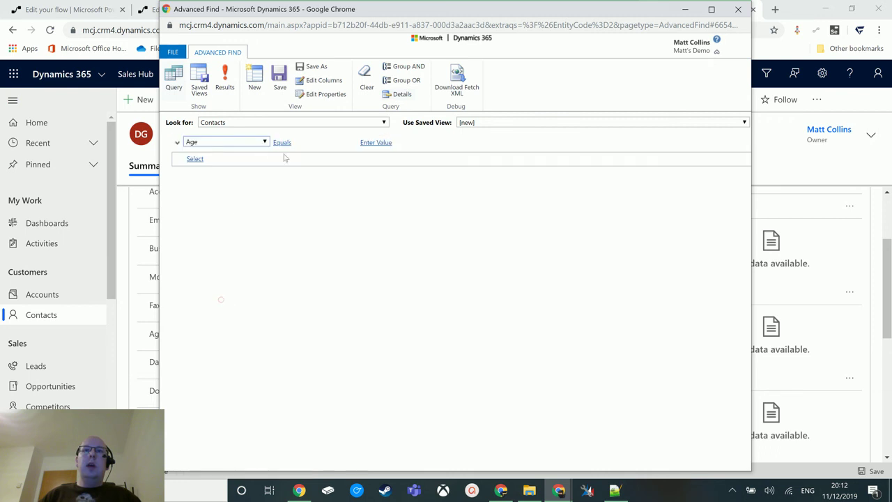
Set the Age condition to Is Greater Than 17 and run the query.
{"action": "left_click", "coordinate": [314, 141]}
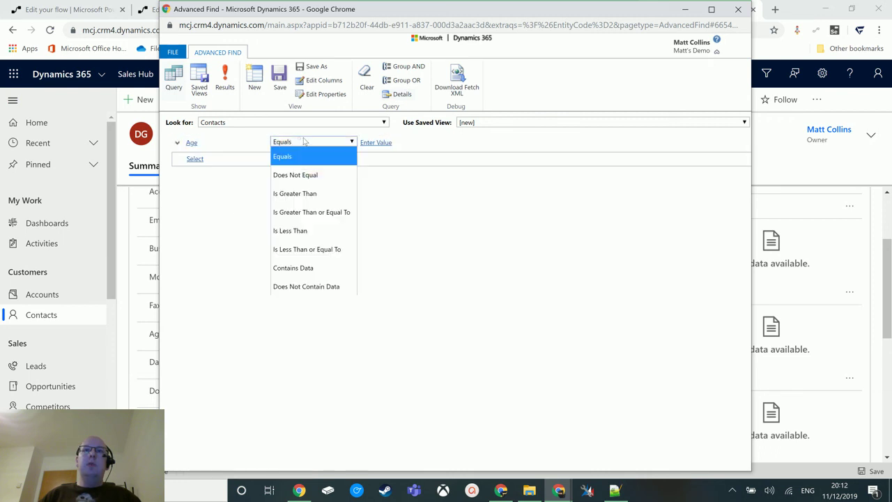
{"action": "left_click", "coordinate": [313, 195]}
{"action": "left_click", "coordinate": [375, 143]}
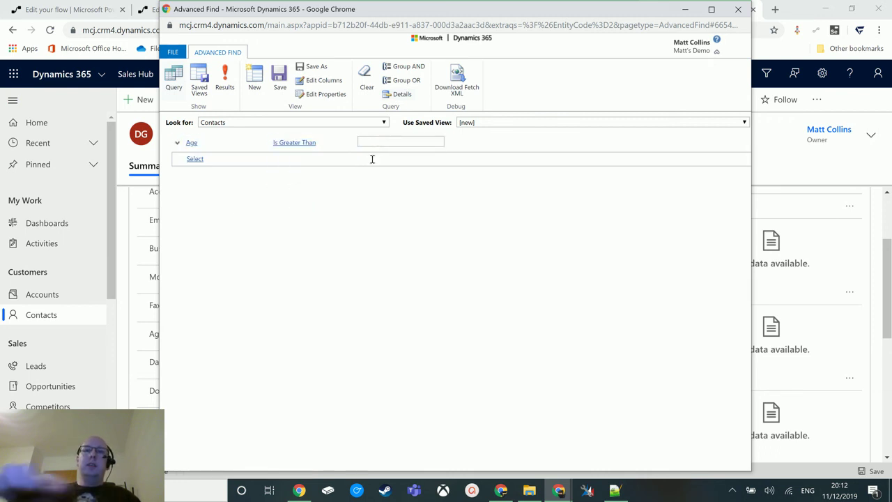
{"action": "type", "text": "17"}
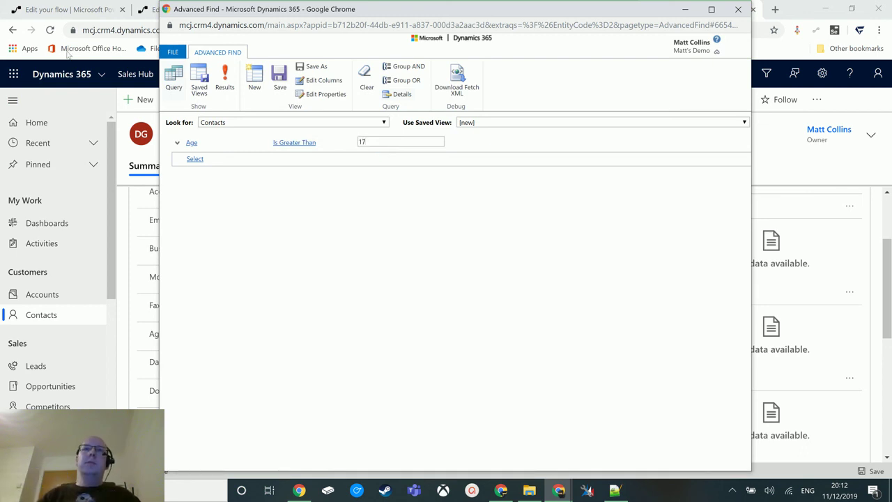
{"action": "left_click", "coordinate": [225, 78]}
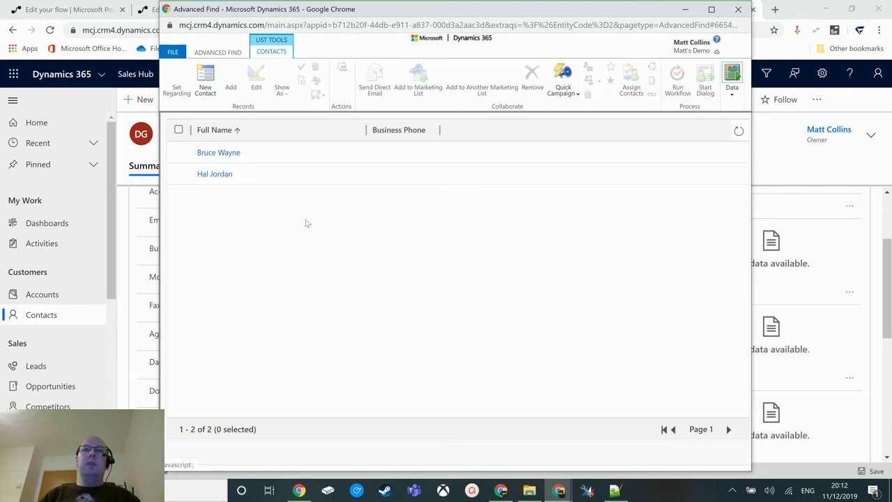
Change the Age condition's operator to Is Greater Than or Equal To, keeping 17 as the value, and run the query.
{"action": "left_click", "coordinate": [220, 53]}
{"action": "left_click", "coordinate": [314, 141]}
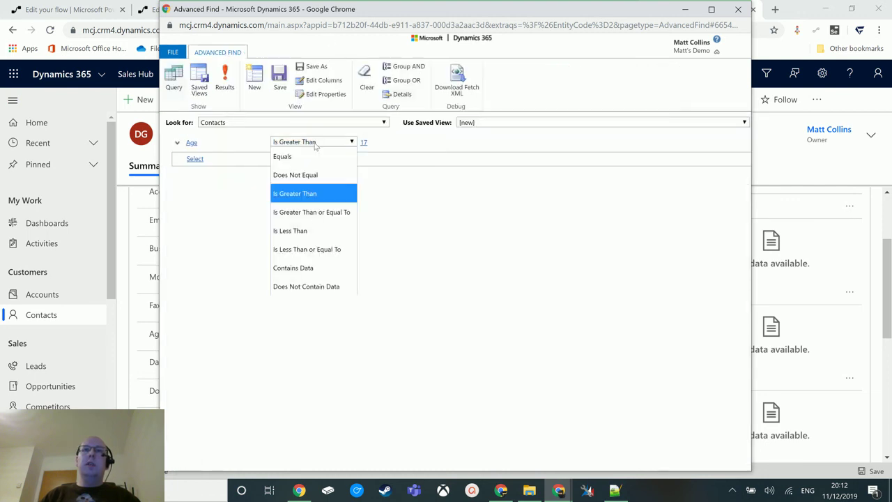
{"action": "left_click", "coordinate": [337, 216]}
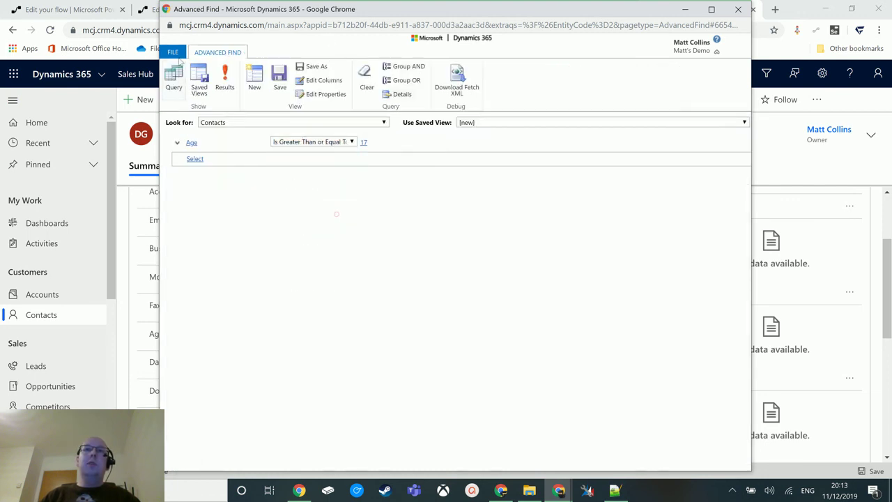
{"action": "left_click", "coordinate": [225, 80]}
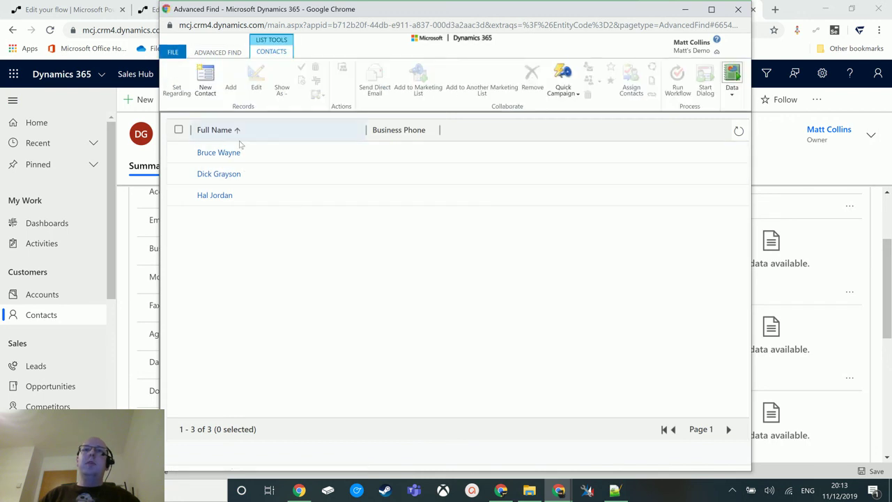
Return to the query, switch the Age condition's operator to Is Less Than or Equal To, and run it for 17.
{"action": "left_click", "coordinate": [217, 52]}
{"action": "left_click", "coordinate": [348, 142]}
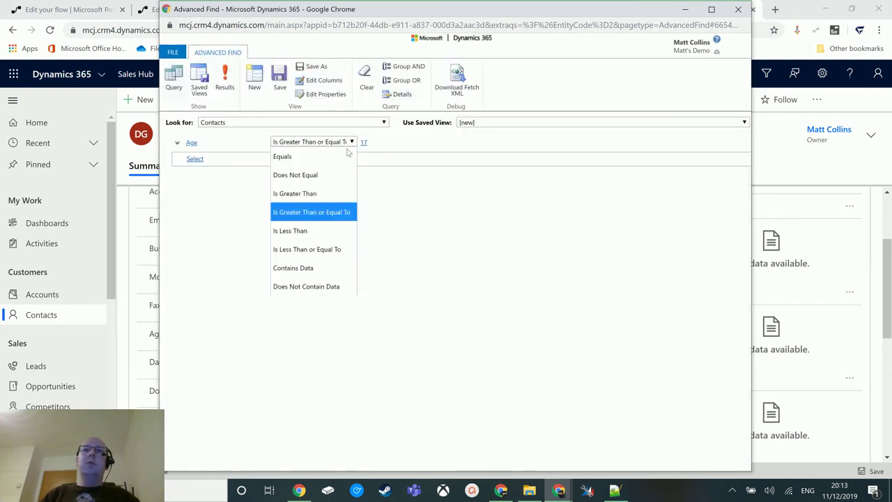
{"action": "left_click", "coordinate": [338, 250]}
{"action": "left_click", "coordinate": [230, 80]}
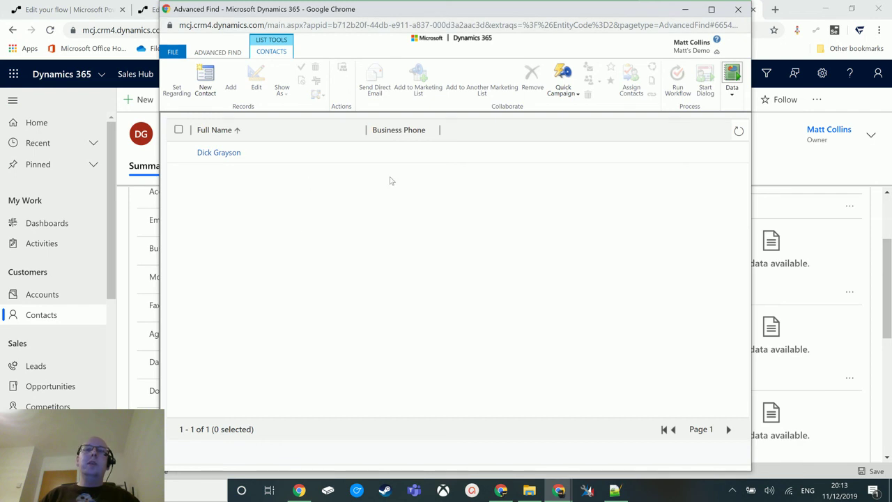
Close the Advanced Find window and leave without saving the query, returning to the contact record.
{"action": "left_click", "coordinate": [738, 8]}
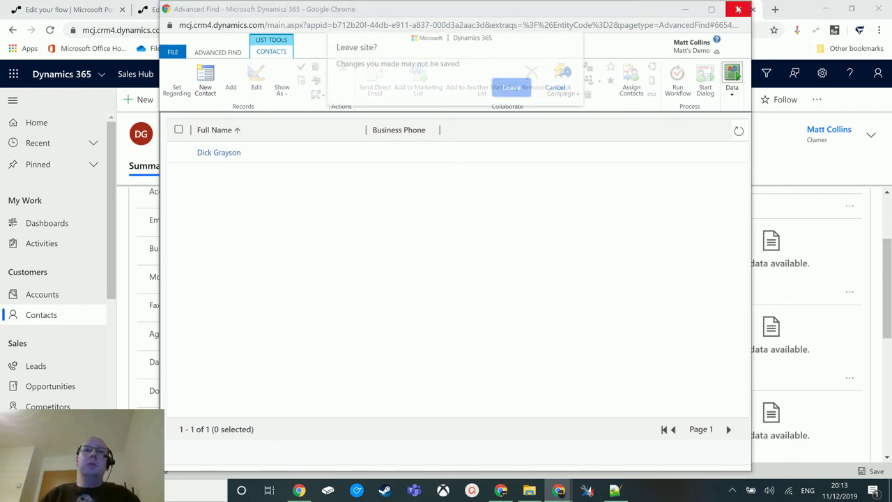
{"action": "left_click", "coordinate": [517, 88]}
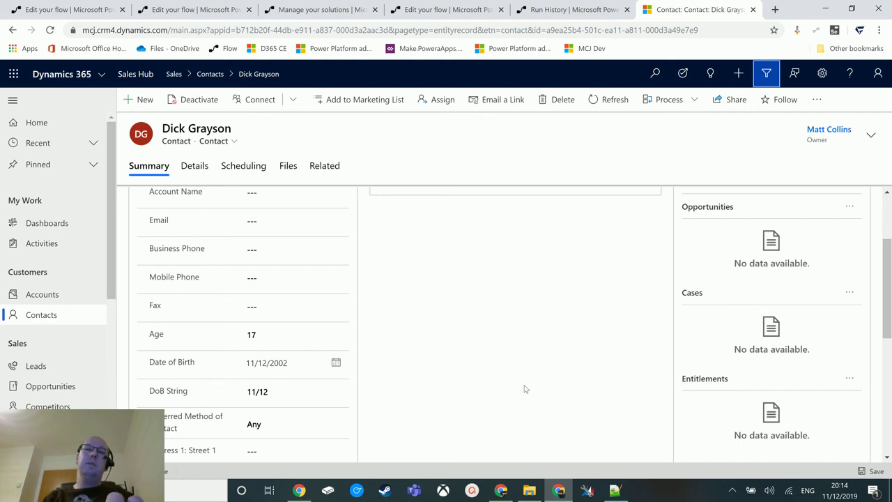
{"action": "key", "text": "Tab"}
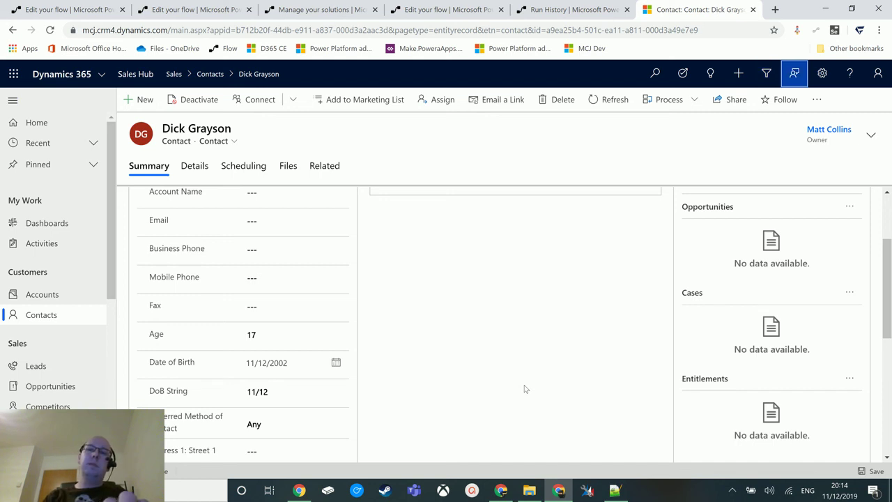